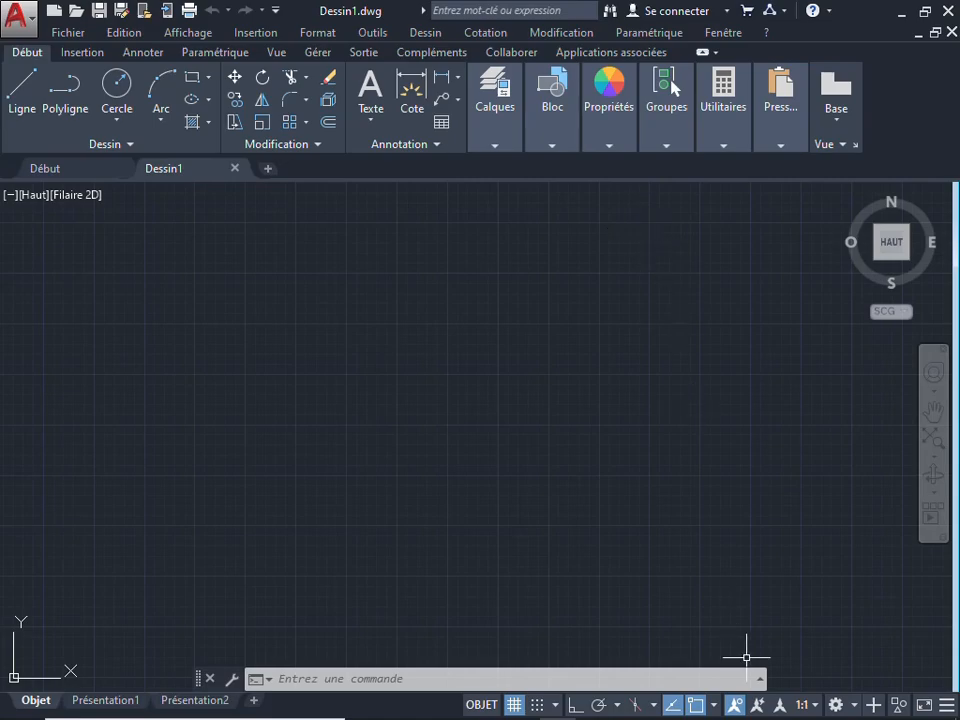
# Draw a horizontal rectangle from two opposite corners, above and to the right of the origin
pyautogui.scroll(-2, 426, 458)
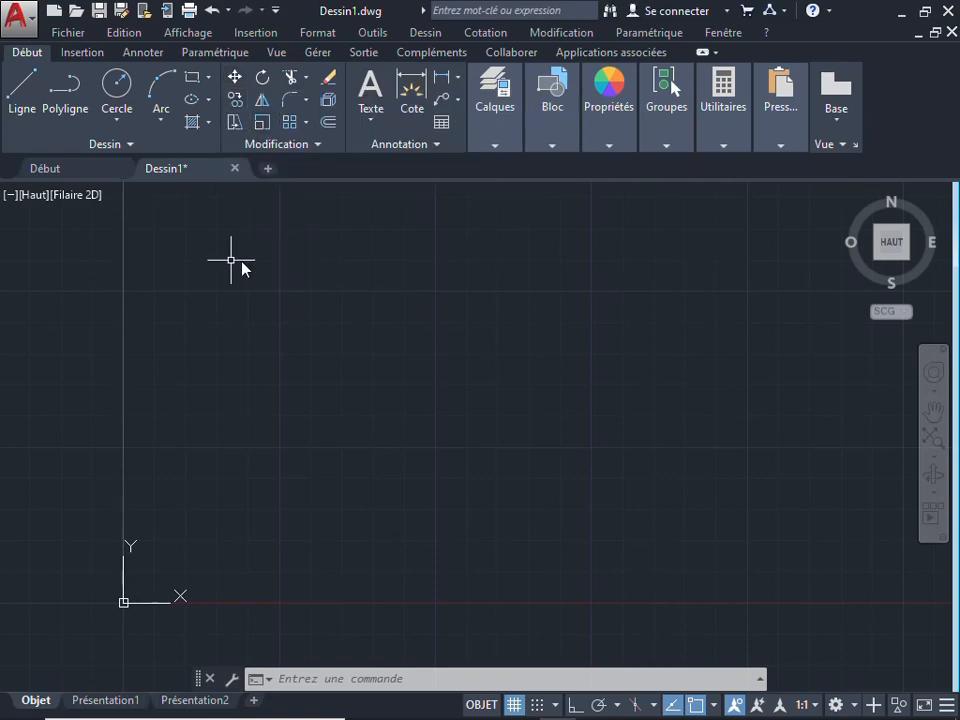
pyautogui.click(192, 77)
pyautogui.click(267, 256)
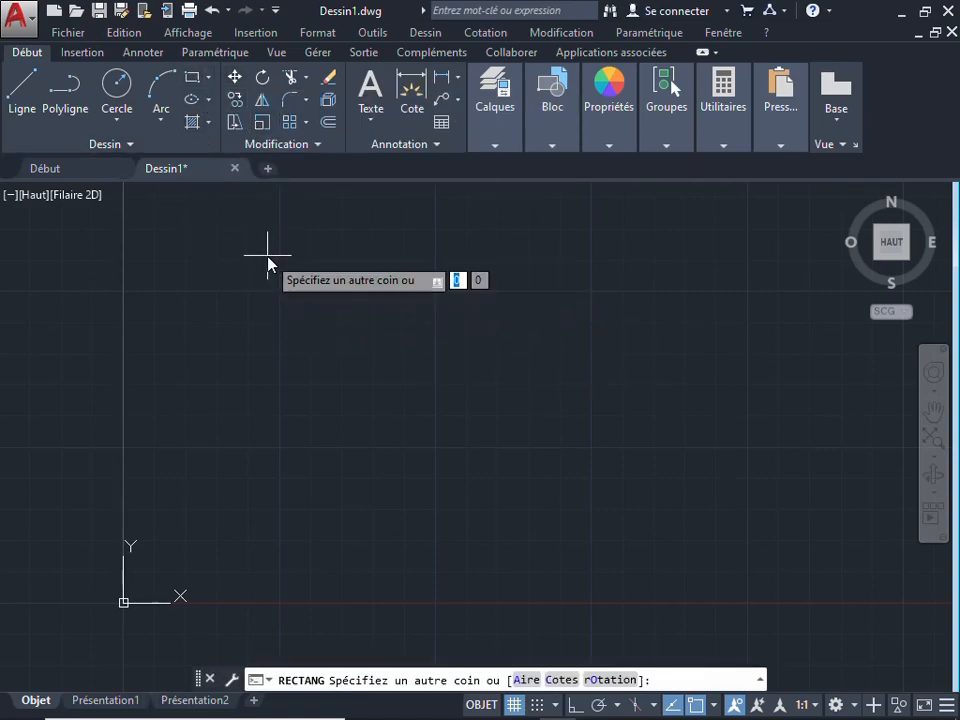
pyautogui.click(599, 393)
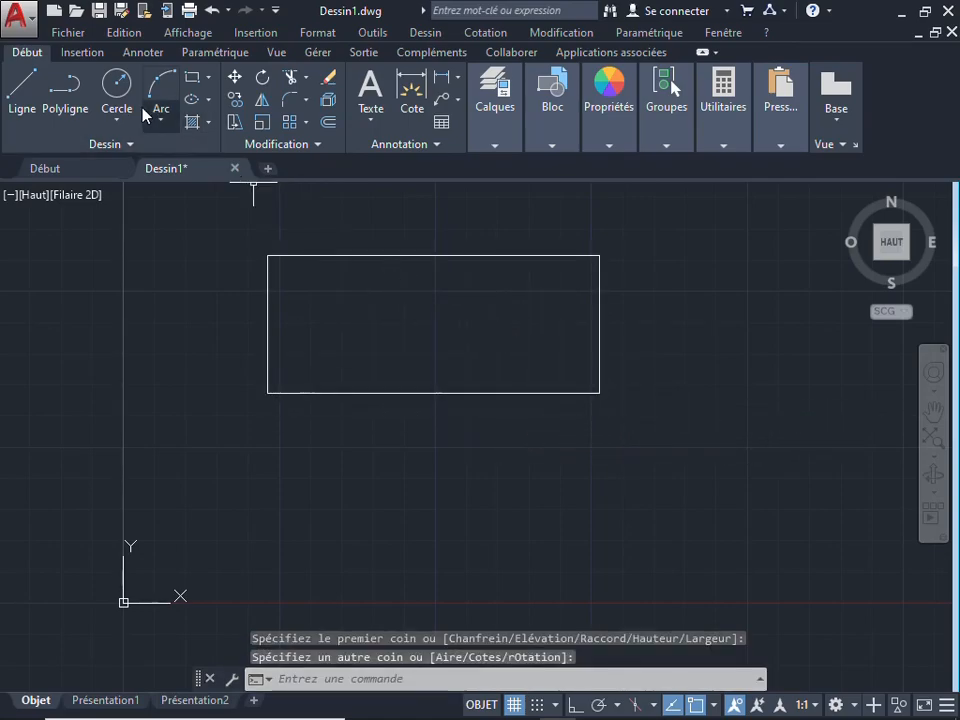
# Draw a small circle by centre and radius outside the rectangle, beyond its lower-right corner
pyautogui.click(116, 90)
pyautogui.click(710, 466)
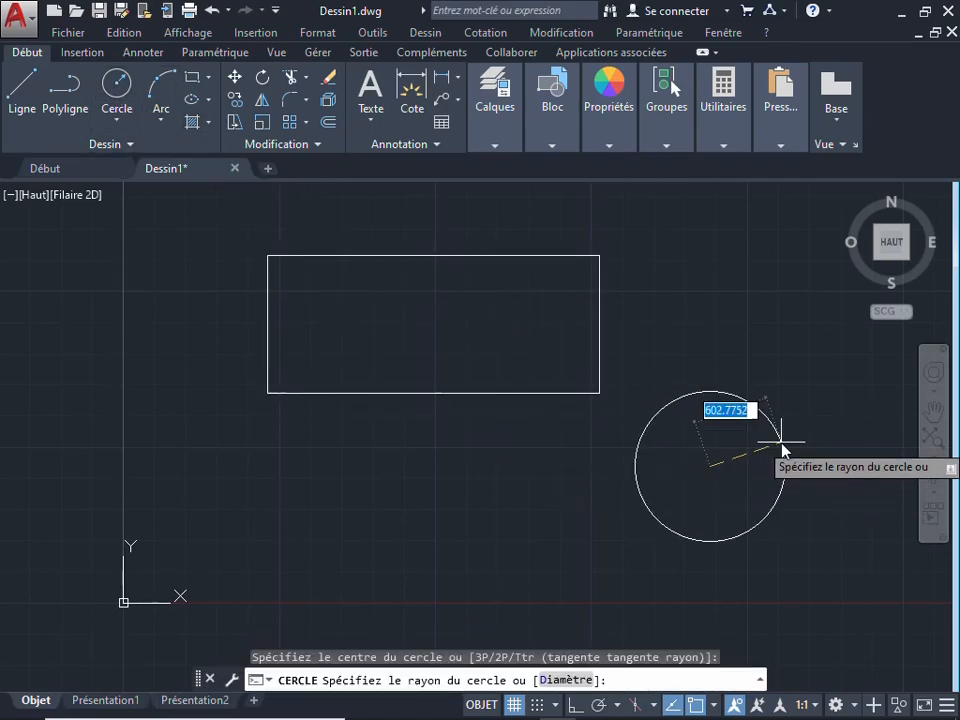
pyautogui.click(751, 477)
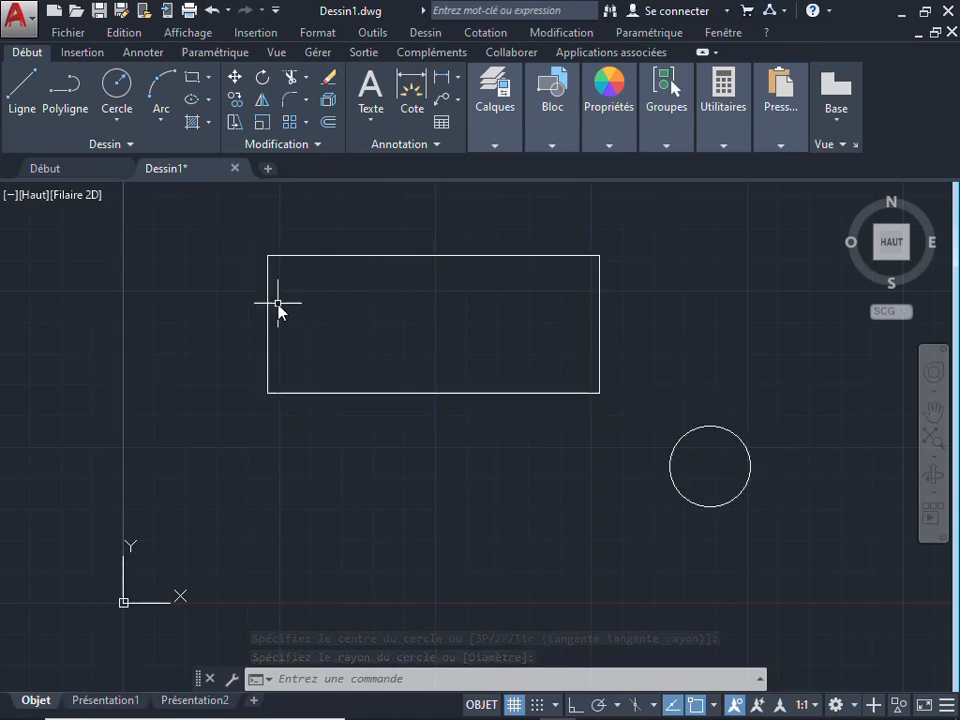
# Move the circle by its centre onto the rectangle's upper-left corner
pyautogui.click(679, 490)
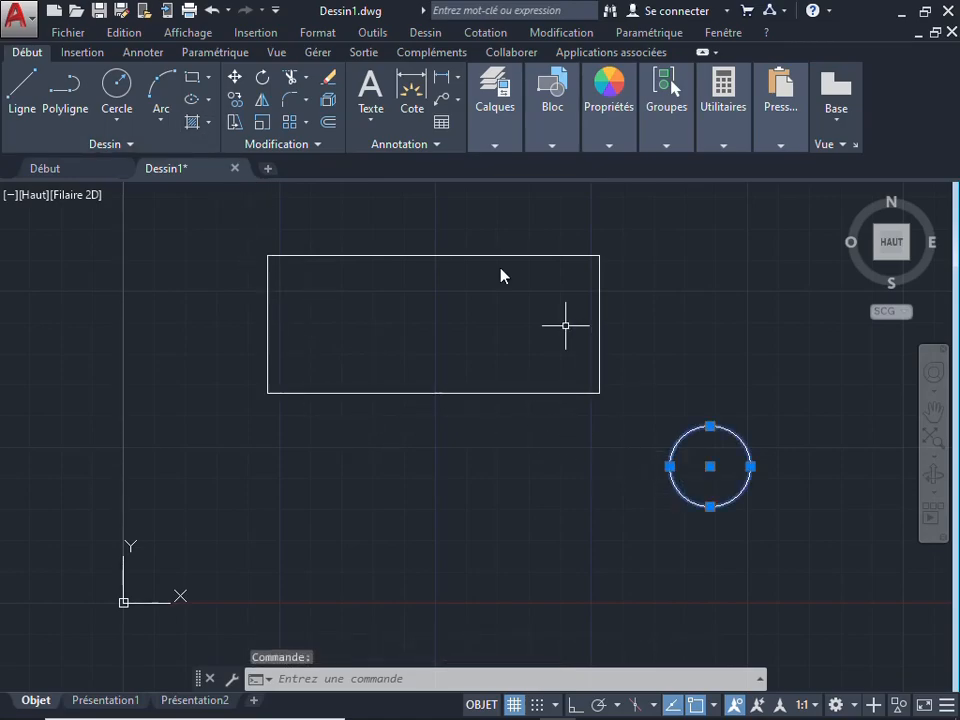
pyautogui.click(235, 79)
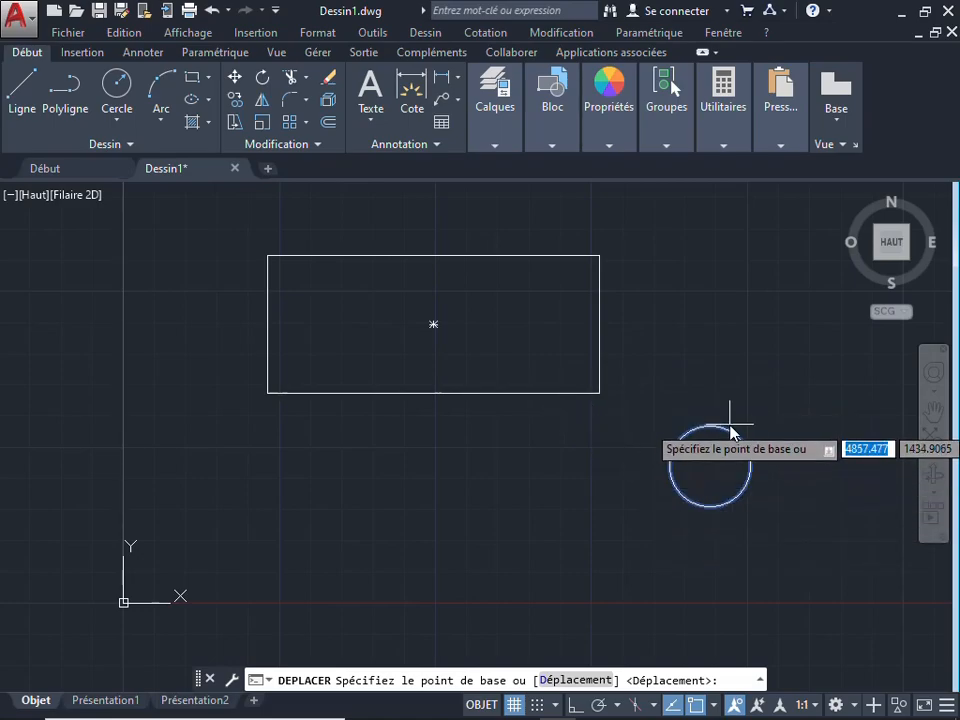
pyautogui.click(716, 704)
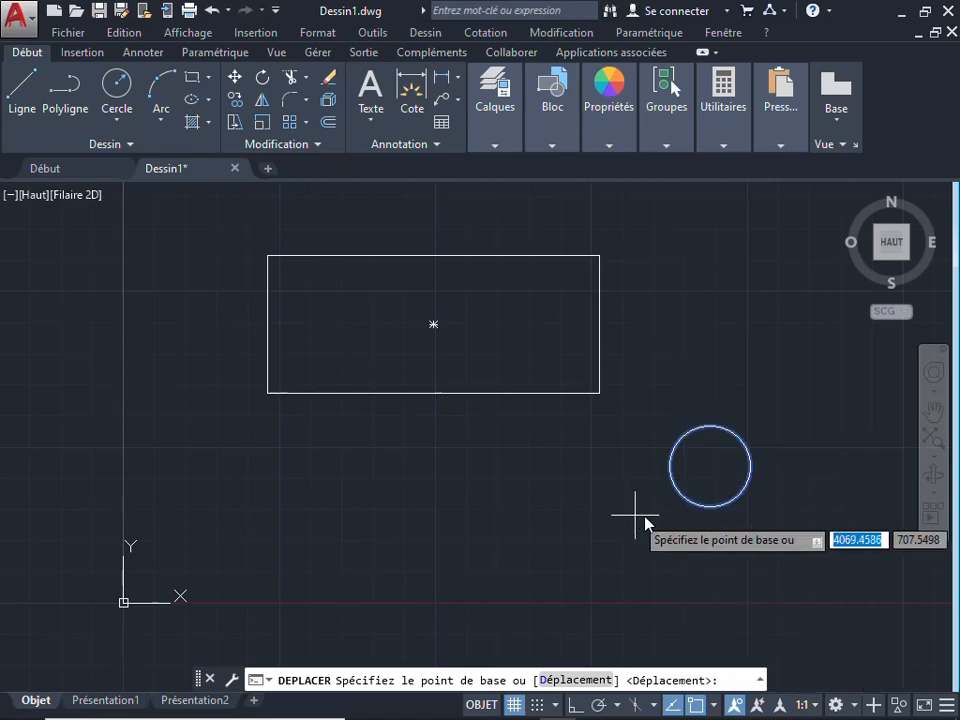
pyautogui.click(708, 466)
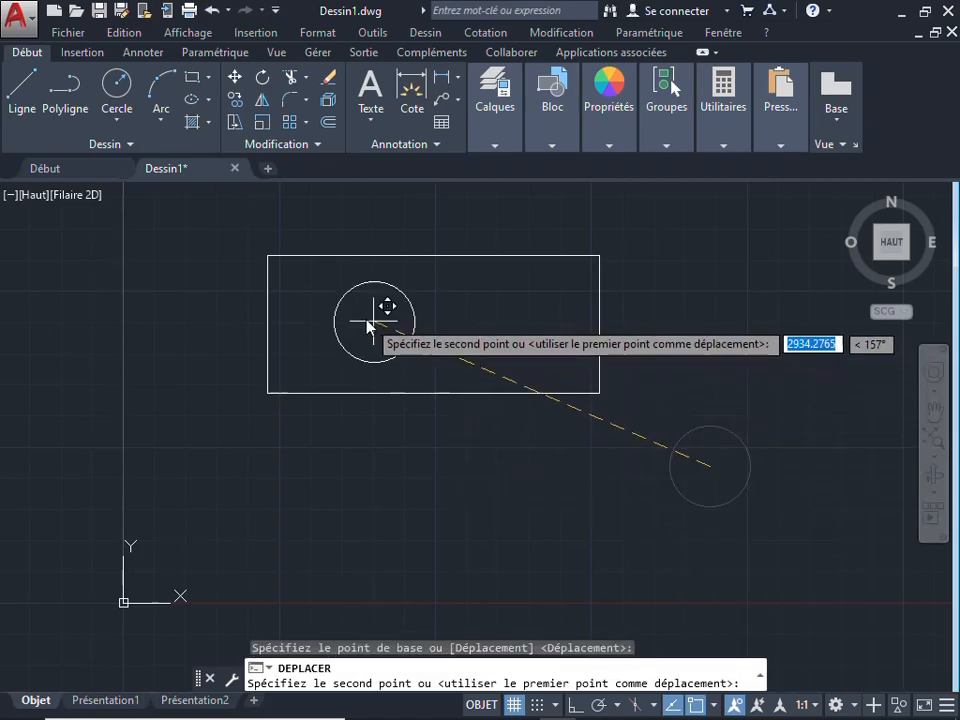
pyautogui.click(268, 257)
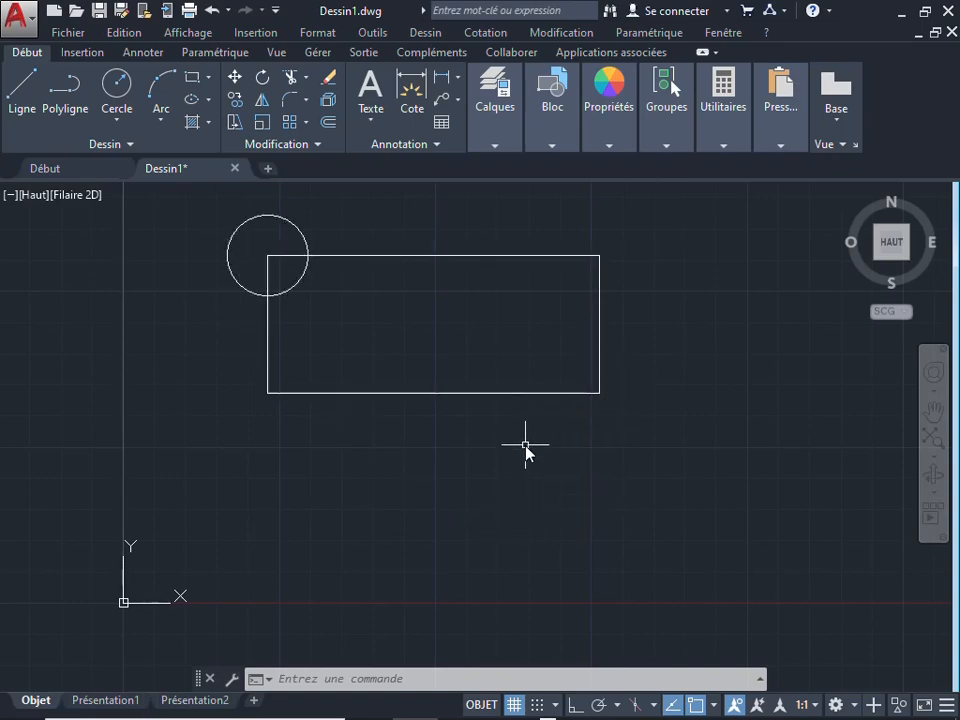
# Copy the circle from its centre to the rectangle's other three corners
pyautogui.click(279, 297)
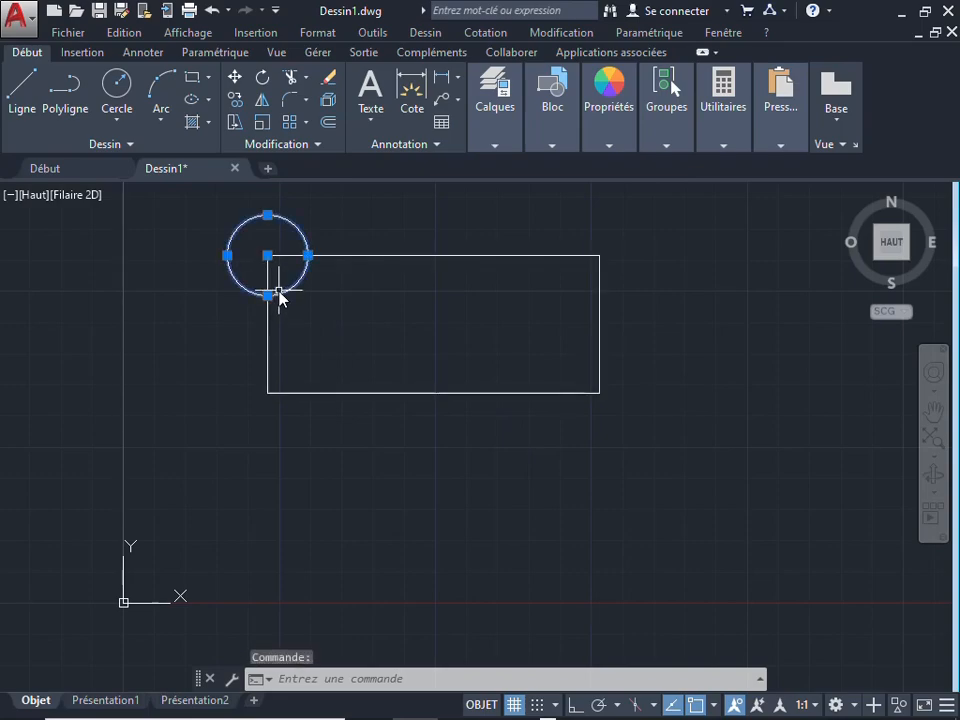
pyautogui.click(236, 100)
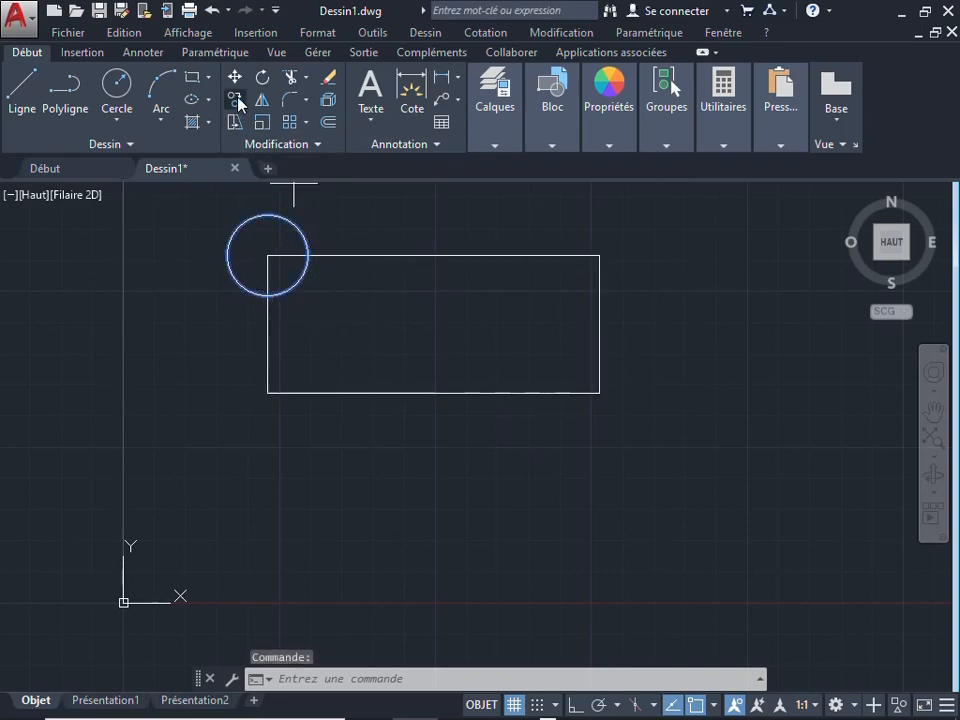
pyautogui.click(268, 258)
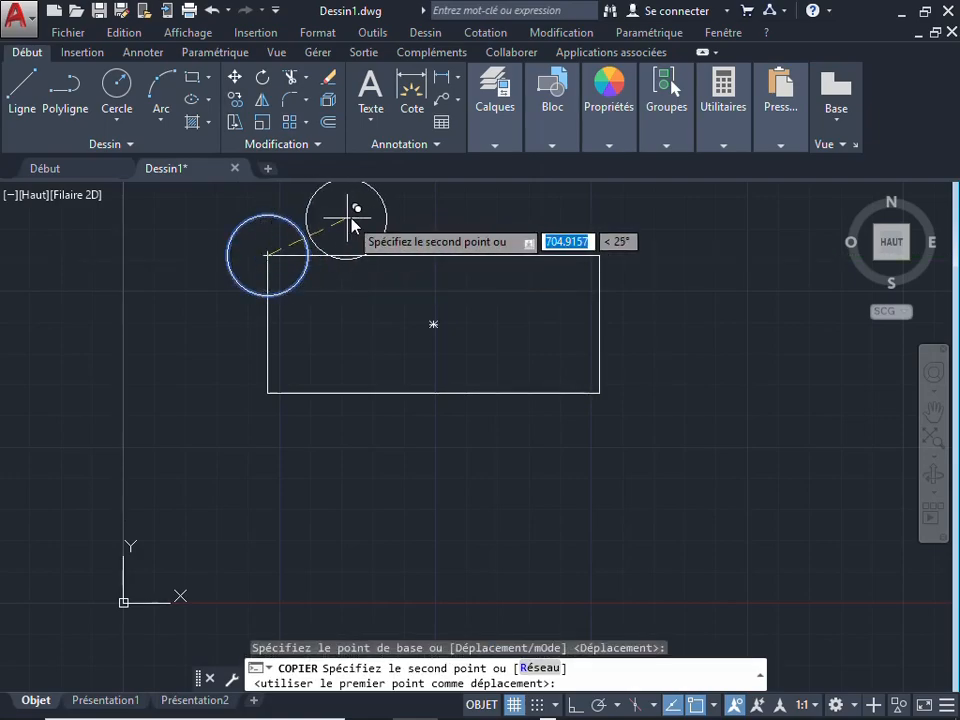
pyautogui.click(599, 256)
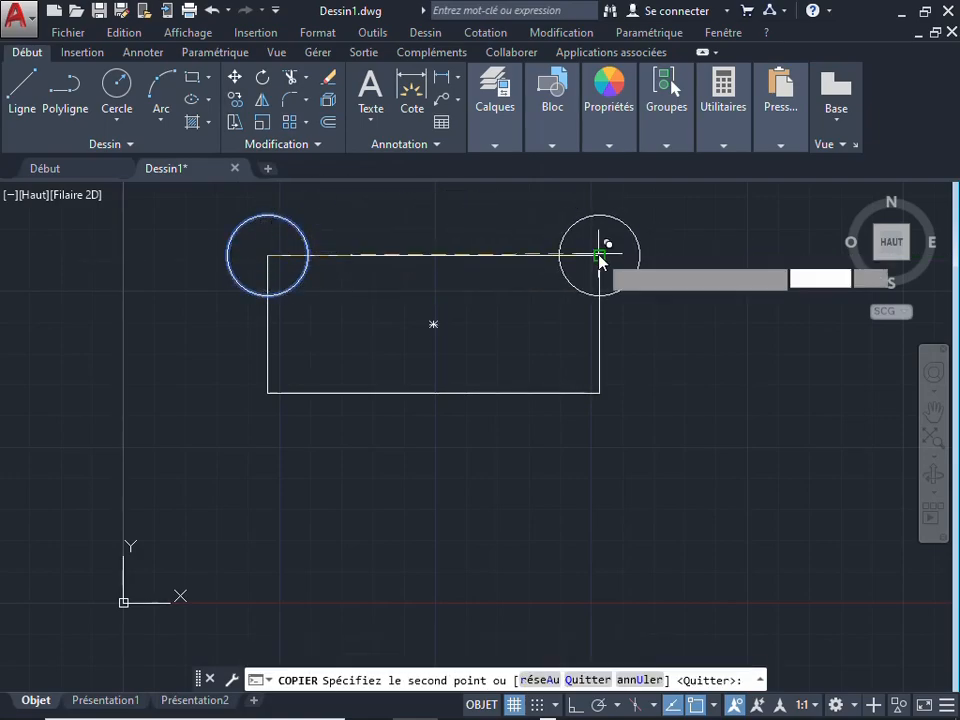
pyautogui.click(599, 392)
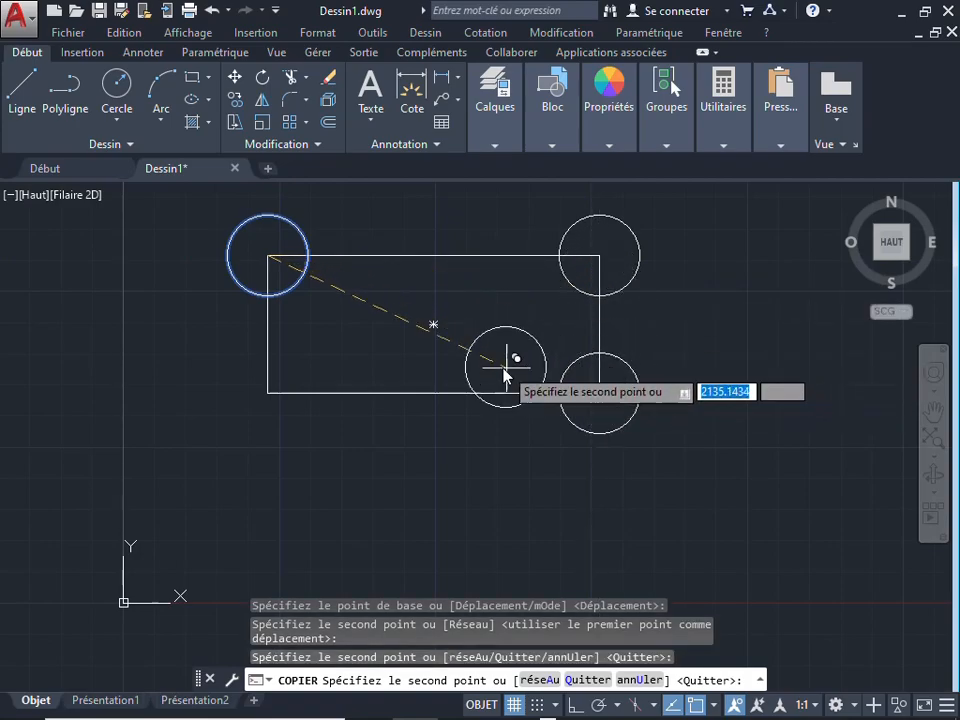
pyautogui.click(268, 395)
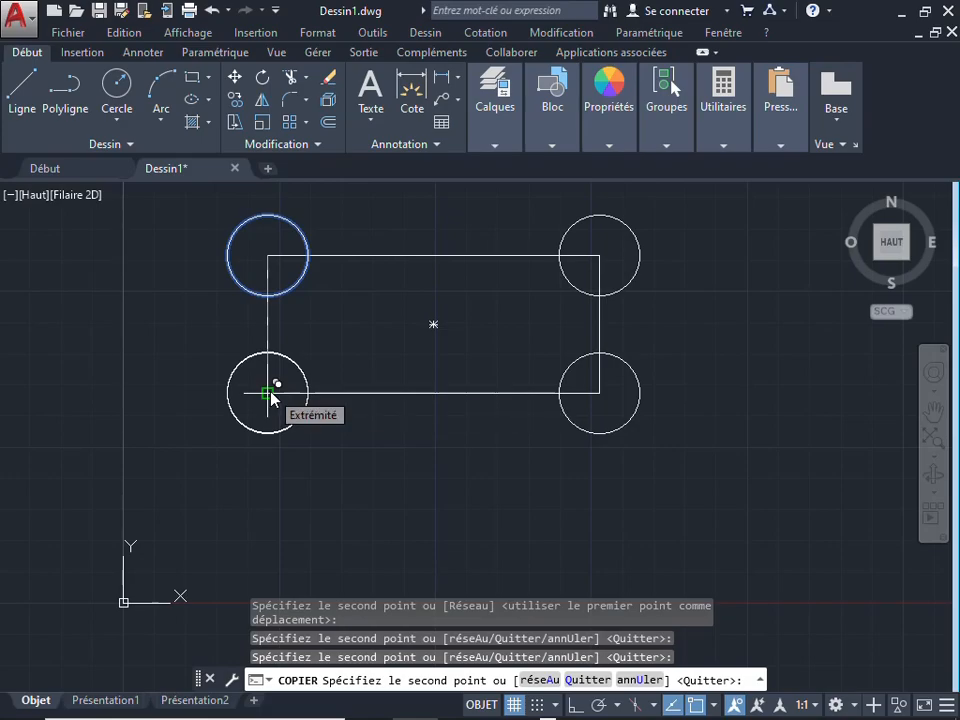
pyautogui.press('Escape')
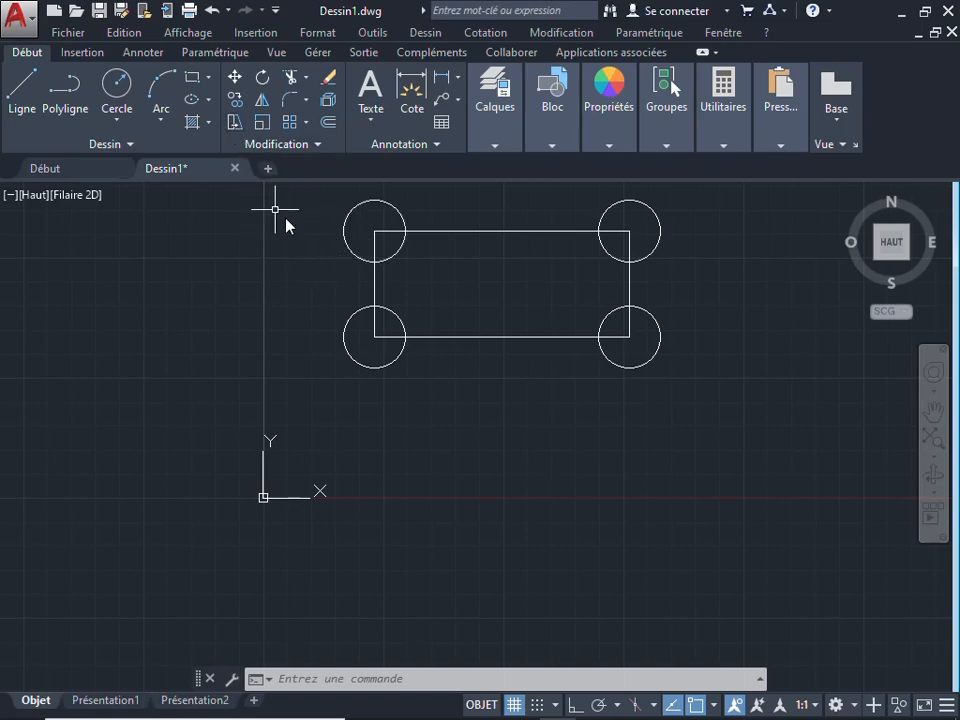
# Use Stretch to shift the upper-left circle from its centre to the midpoint of the rectangle's top edge
pyautogui.click(349, 237)
pyautogui.click(234, 124)
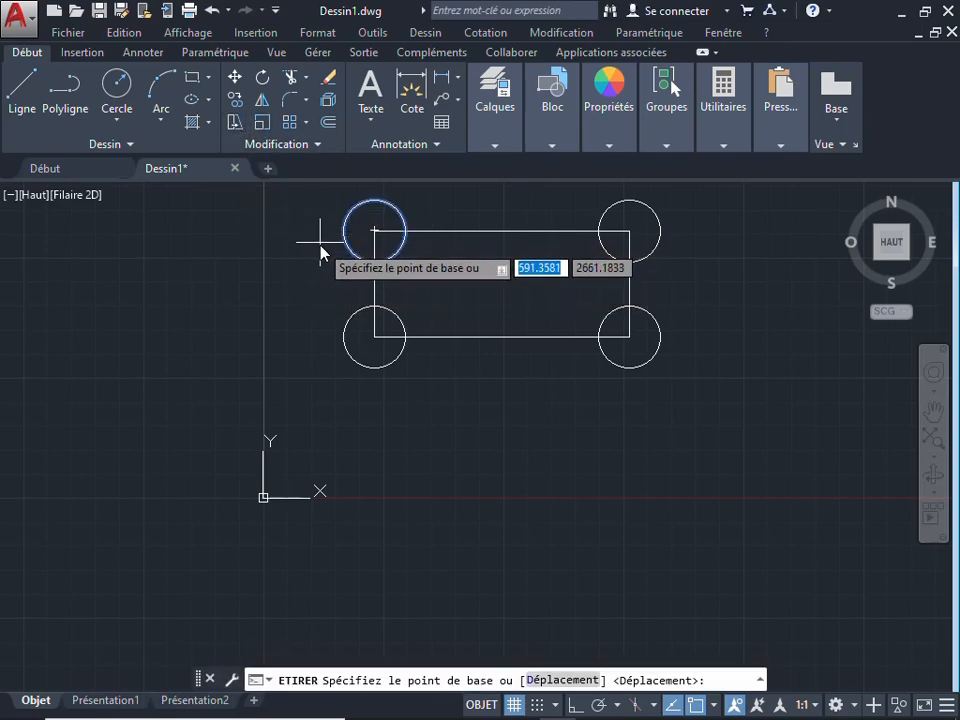
pyautogui.click(374, 231)
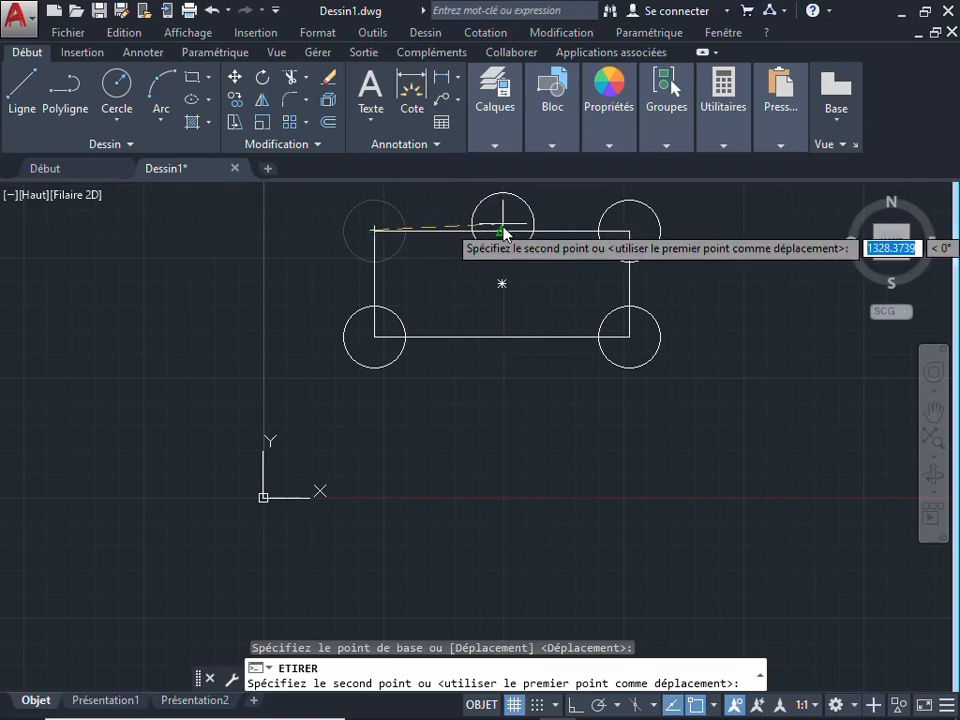
pyautogui.click(502, 234)
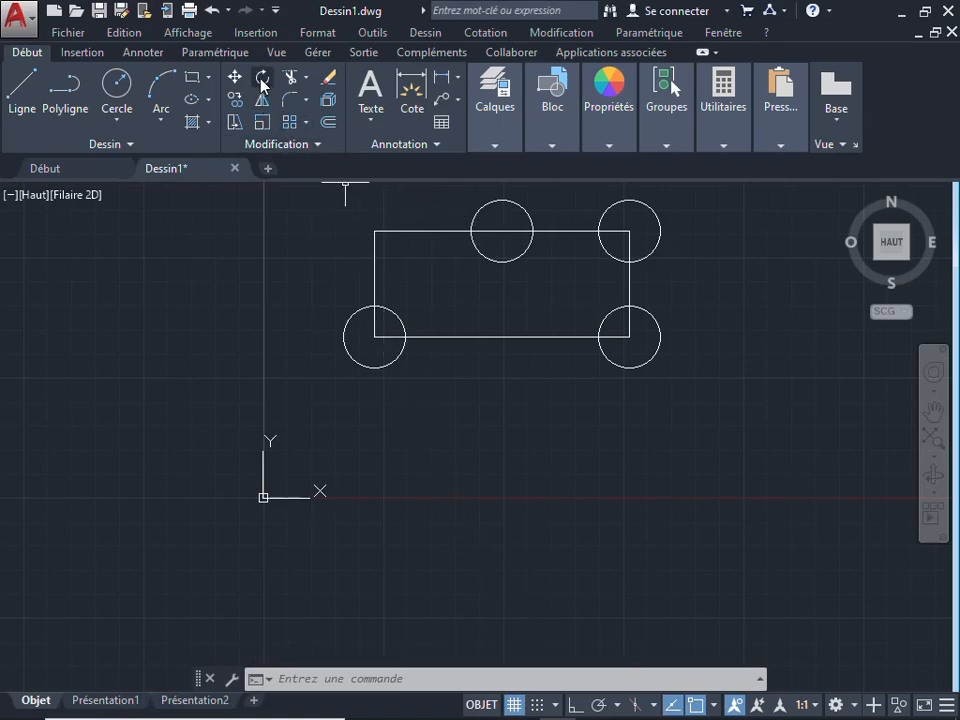
# Rotate the rectangle and all four circles together by 45° about the rectangle's centre
pyautogui.scroll(-6, 384, 358)
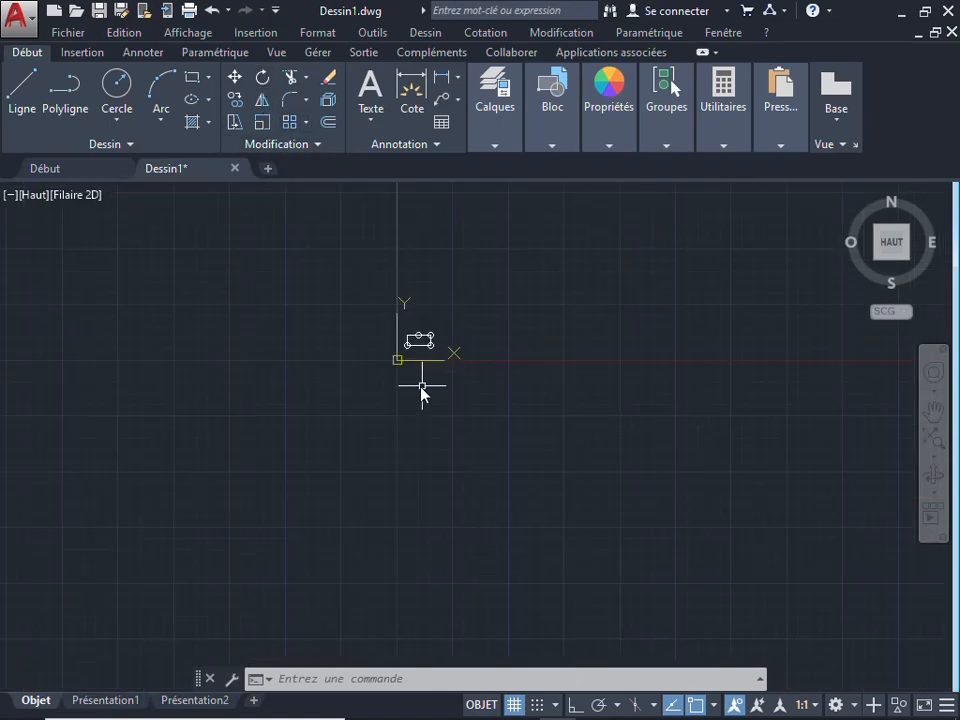
pyautogui.scroll(5, 400, 372)
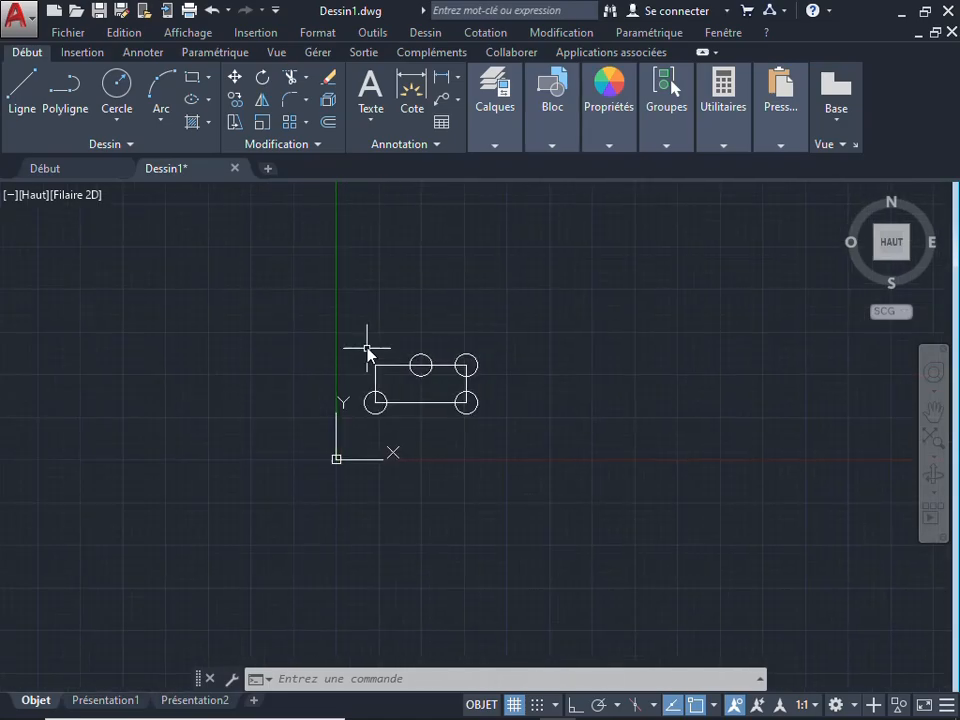
pyautogui.moveTo(431, 392); pyautogui.dragTo(433, 338, button='middle')
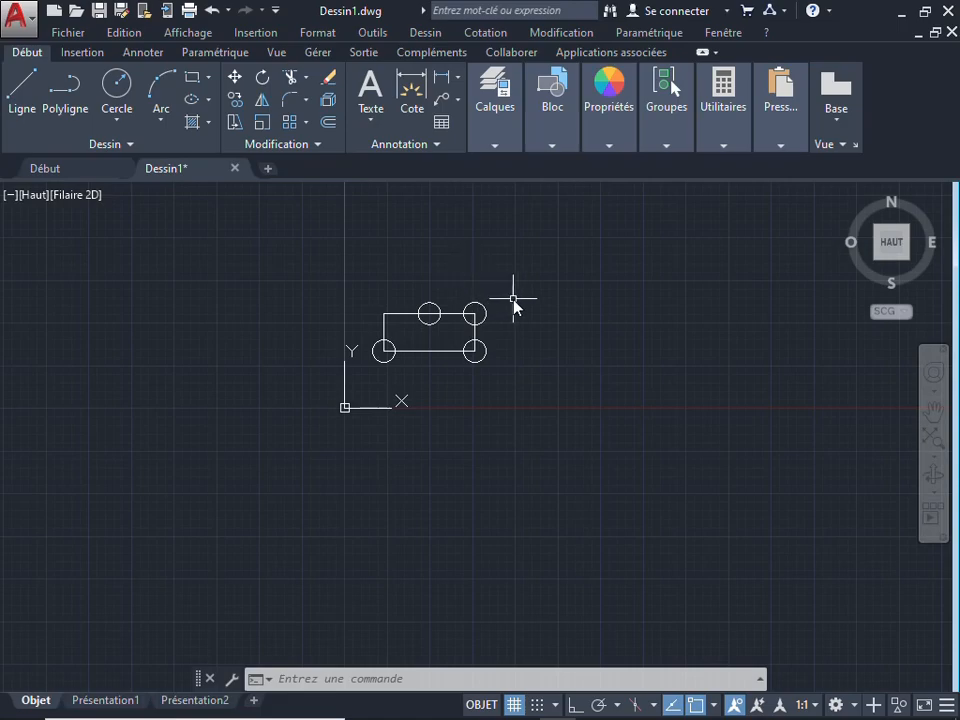
pyautogui.click(525, 260)
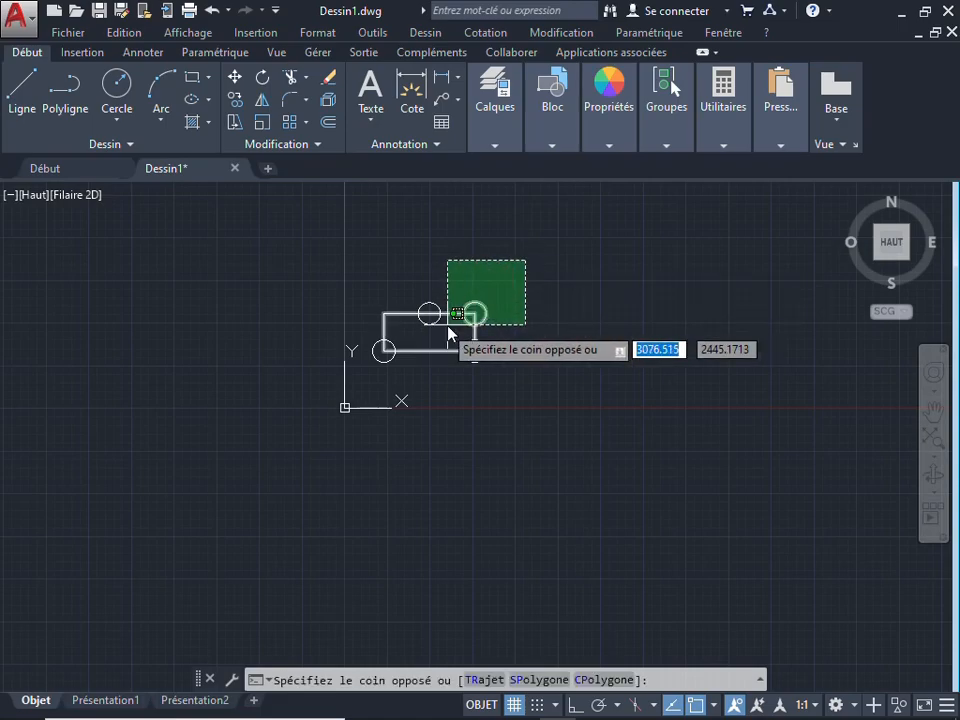
pyautogui.click(377, 390)
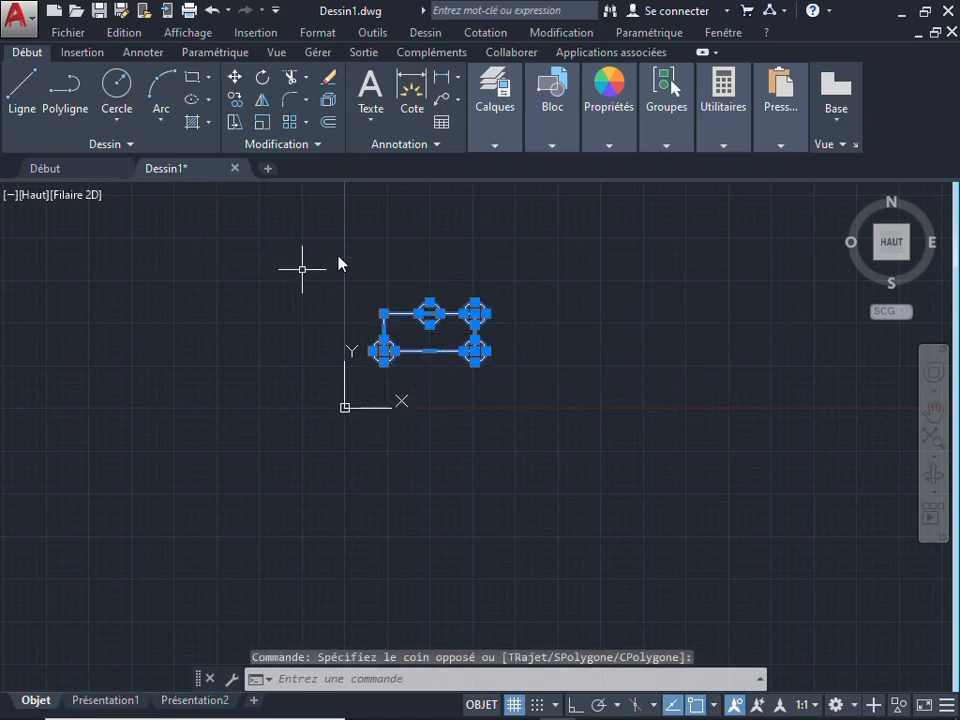
pyautogui.click(262, 79)
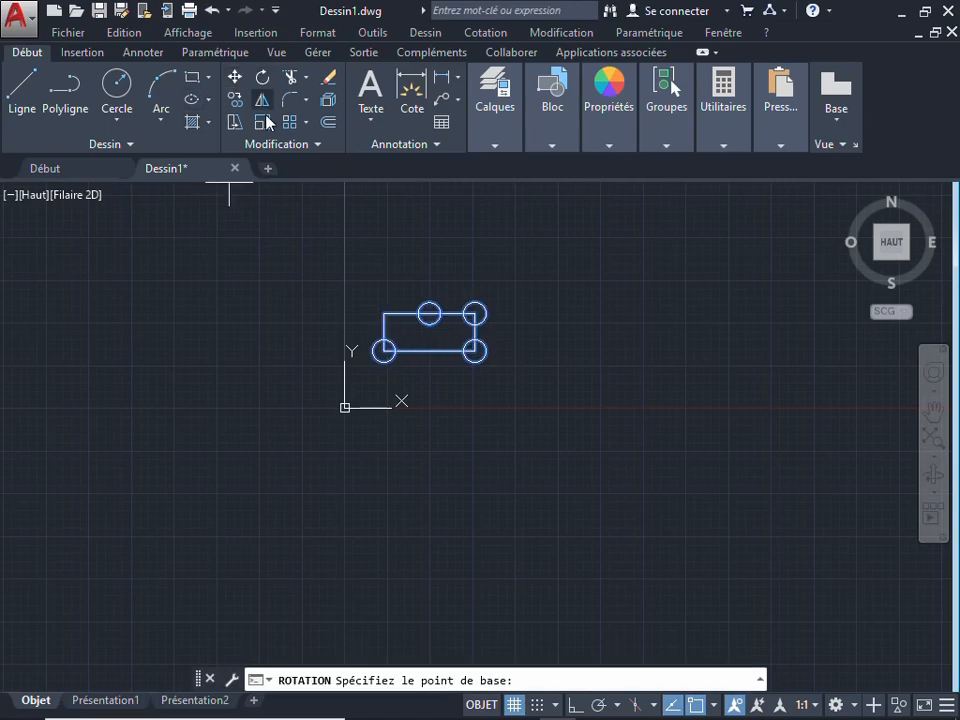
pyautogui.click(430, 338)
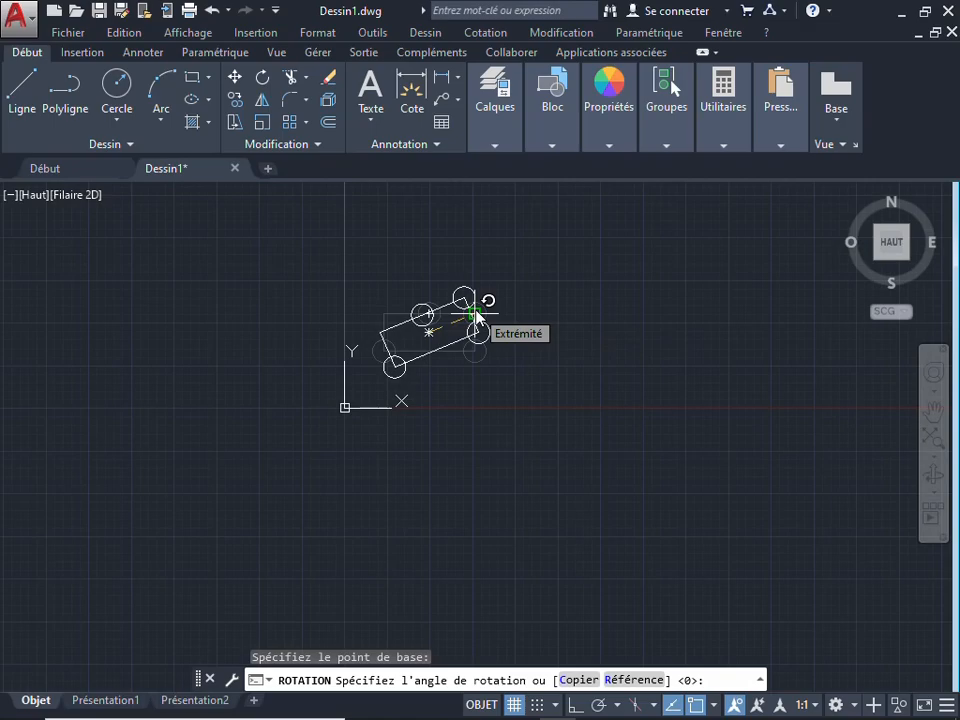
pyautogui.write('45')
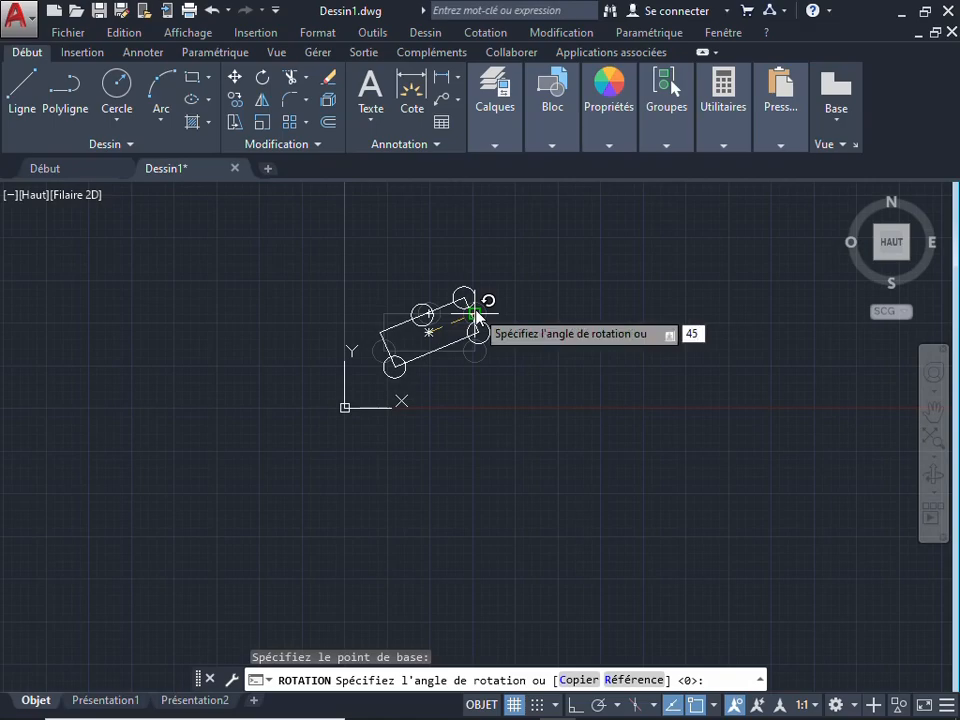
pyautogui.press('Return')
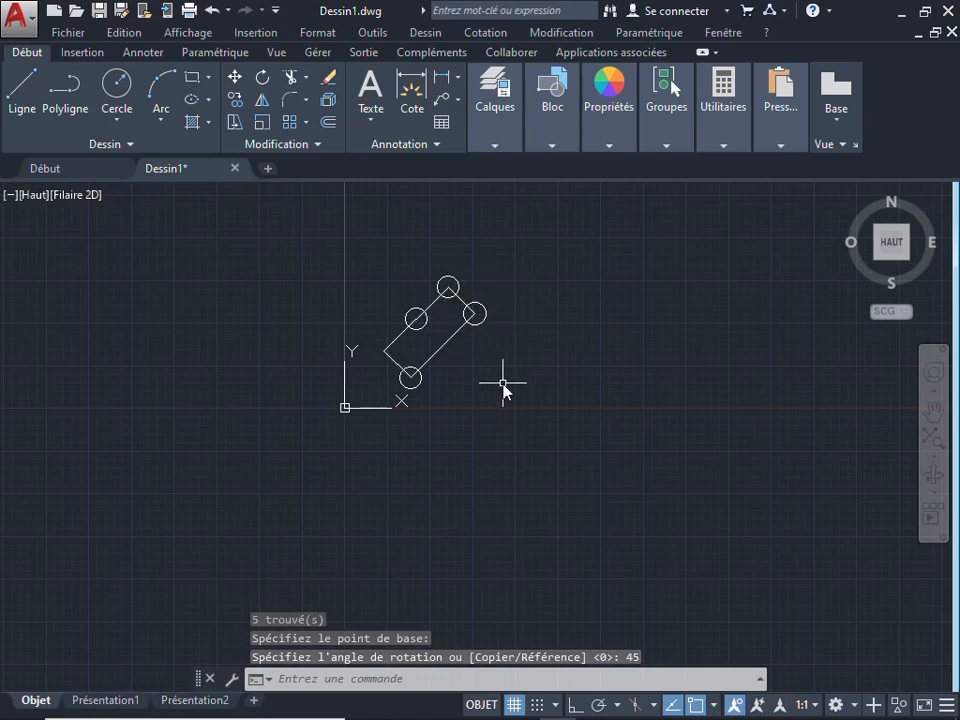
# With Ortho mode on, draw a vertical line about 5300 units long to the right of the rotated shape
pyautogui.scroll(-2, 442, 295)
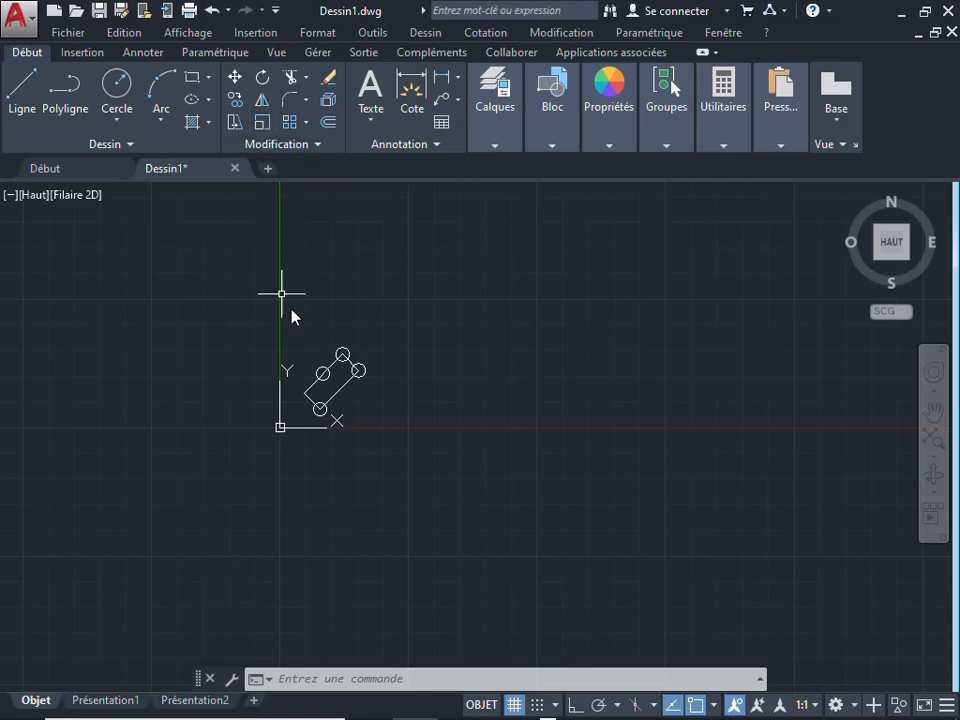
pyautogui.scroll(2, 343, 380)
pyautogui.scroll(3, 343, 380)
pyautogui.scroll(-2, 332, 371)
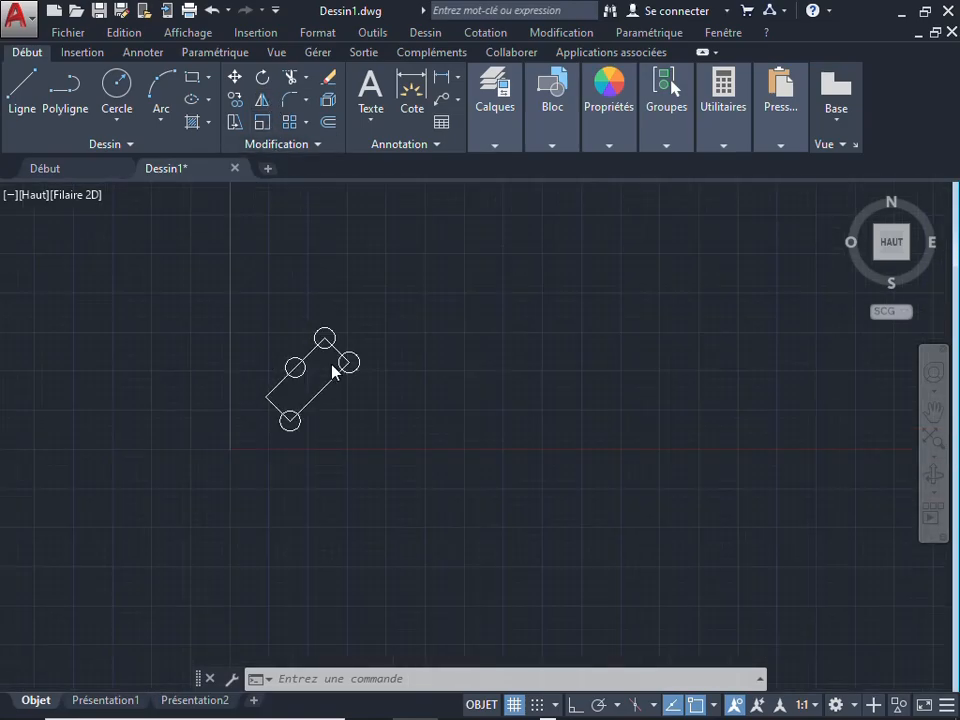
pyautogui.click(48, 95)
pyautogui.click(24, 94)
pyautogui.click(468, 200)
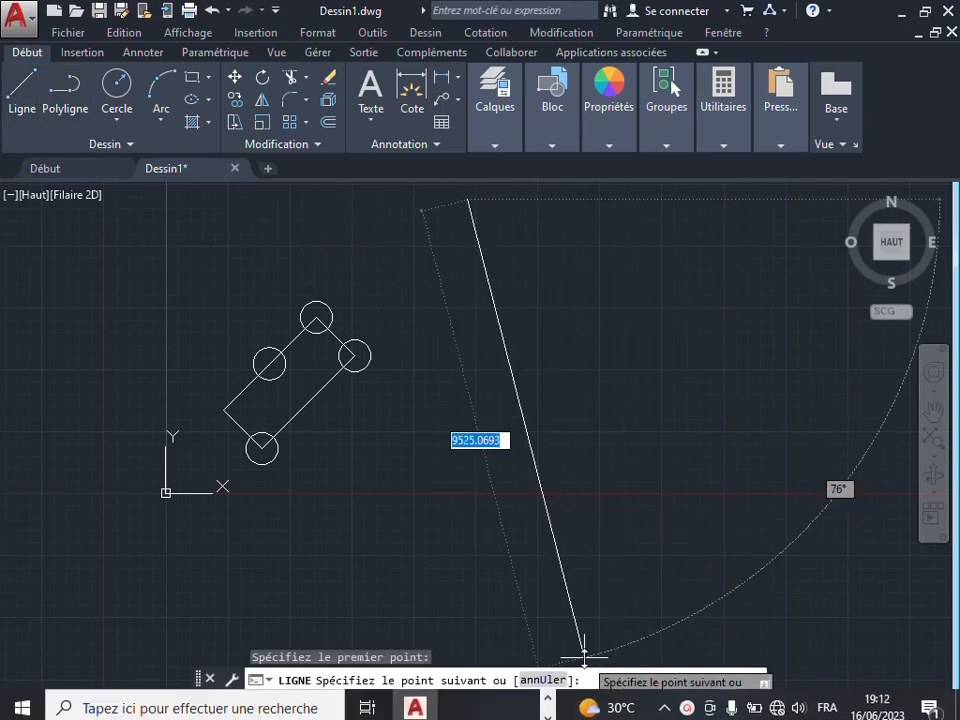
pyautogui.click(575, 706)
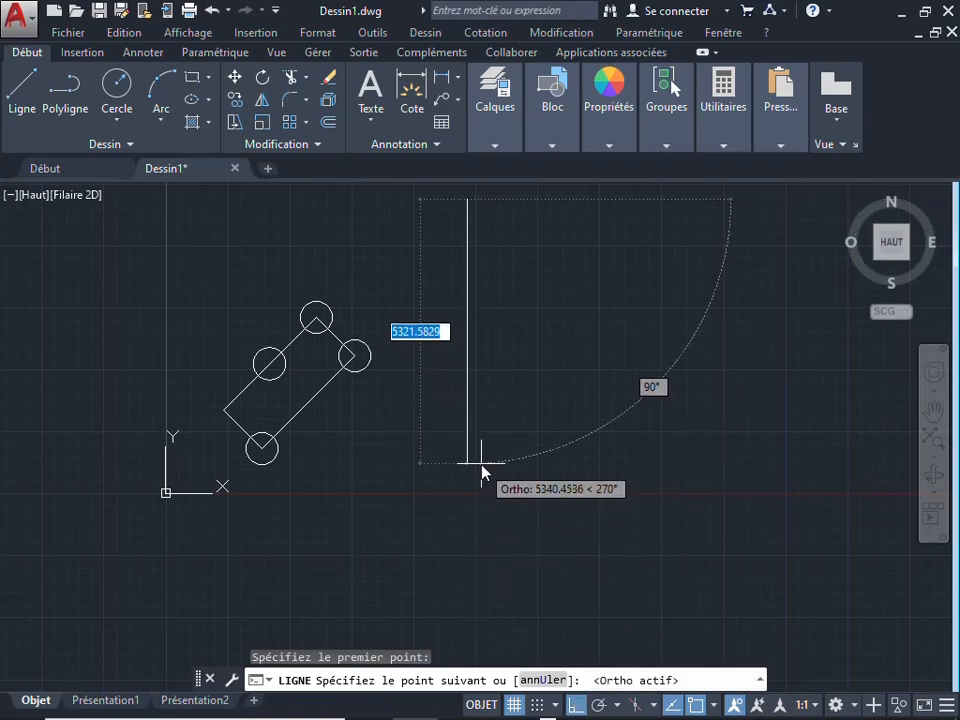
pyautogui.click(480, 461)
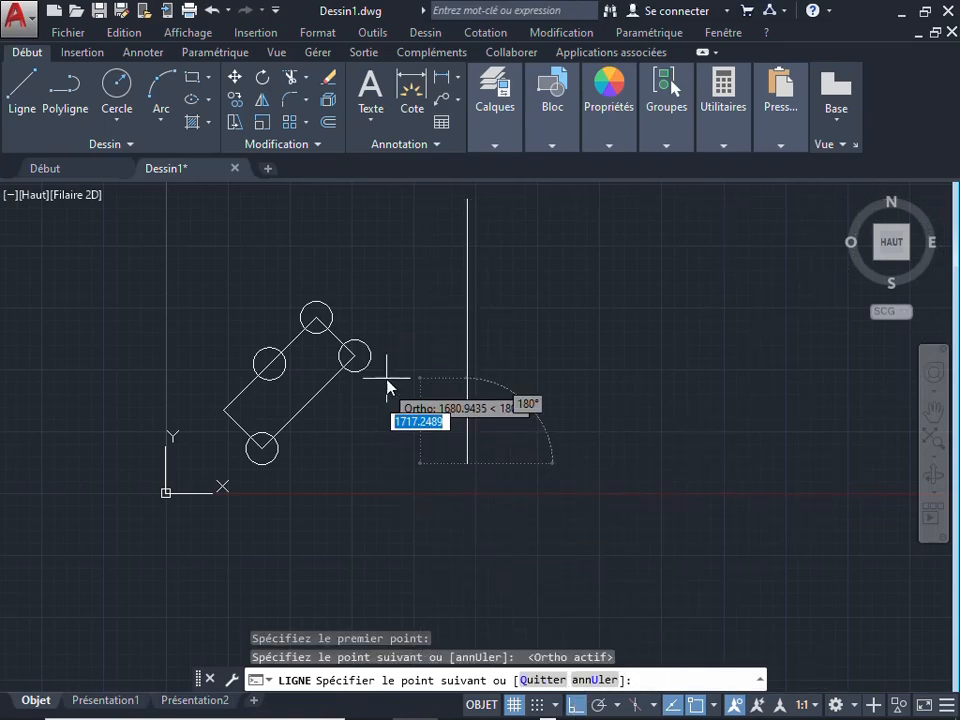
pyautogui.press('Escape')
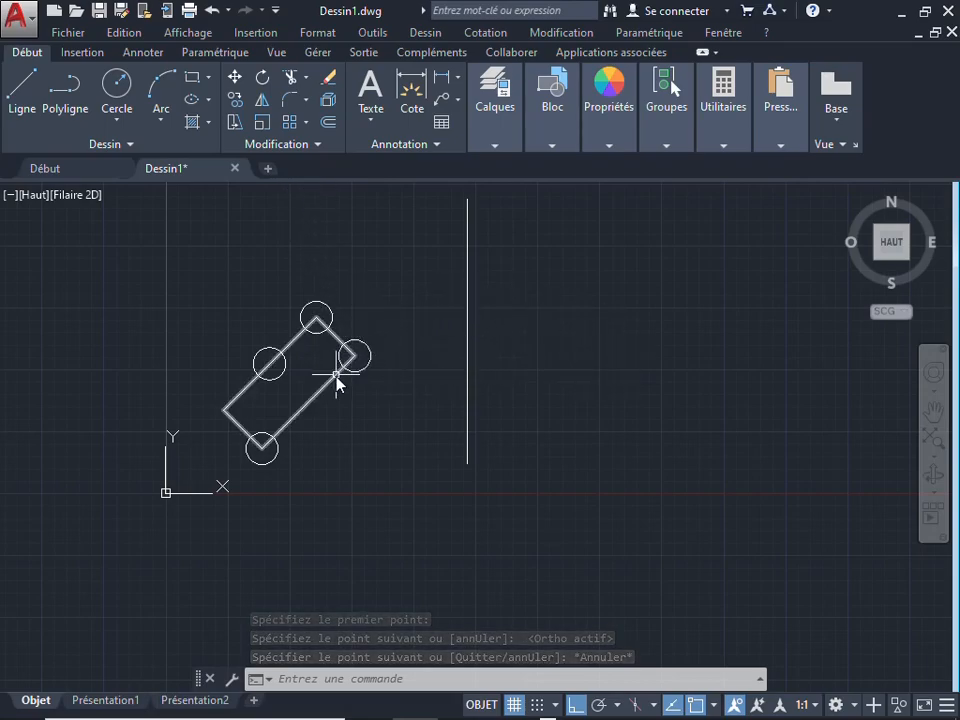
# Mirror the rotated rectangle and its four circles across the vertical line, keeping the source objects
pyautogui.click(408, 251)
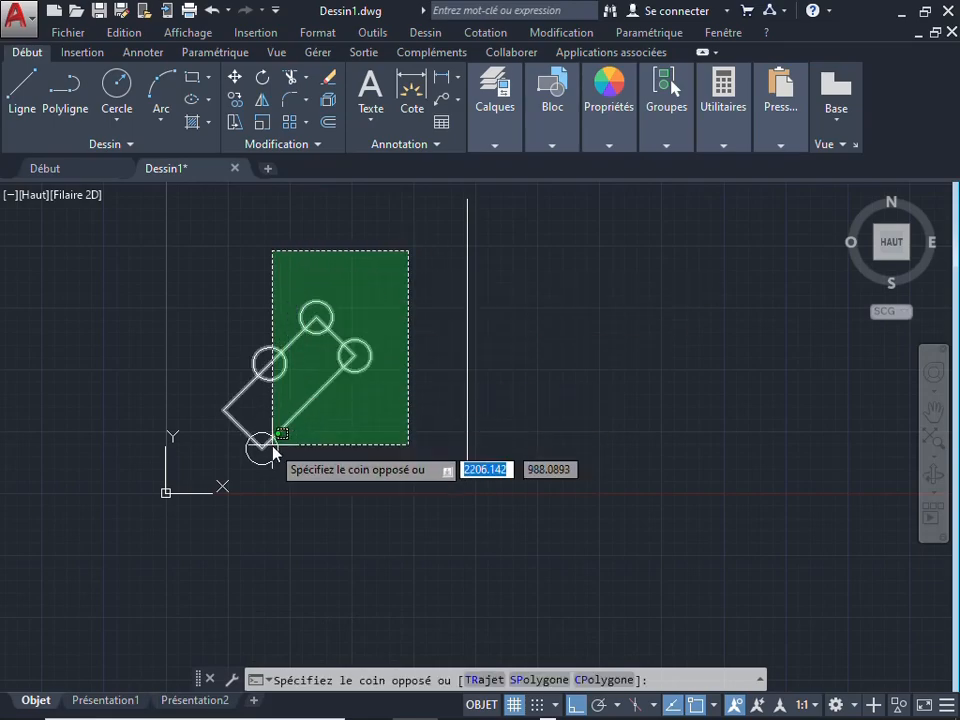
pyautogui.click(233, 467)
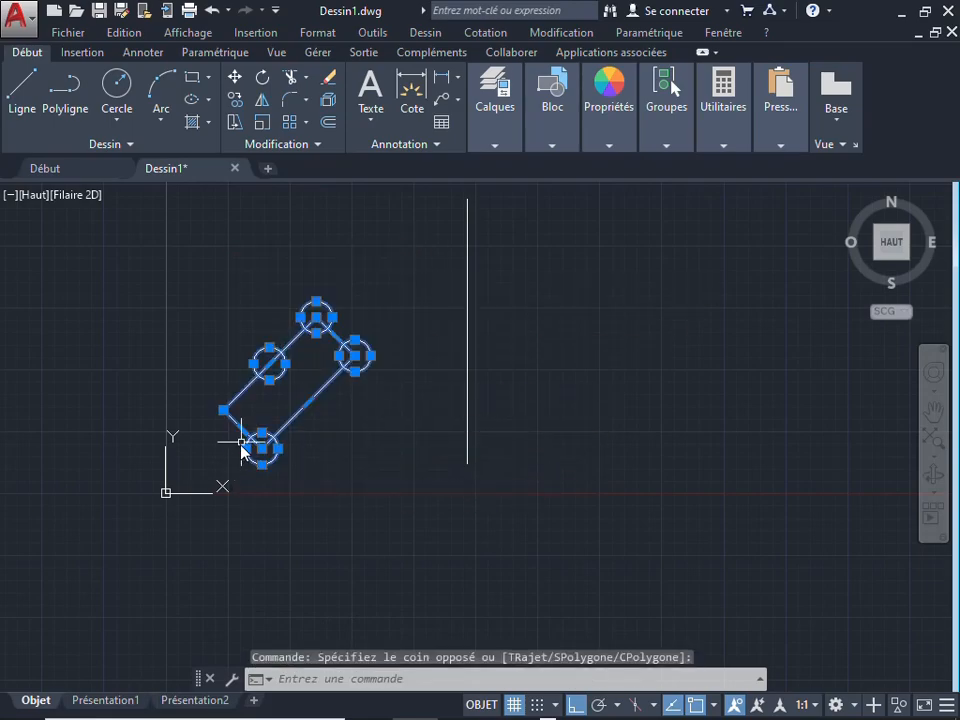
pyautogui.click(261, 104)
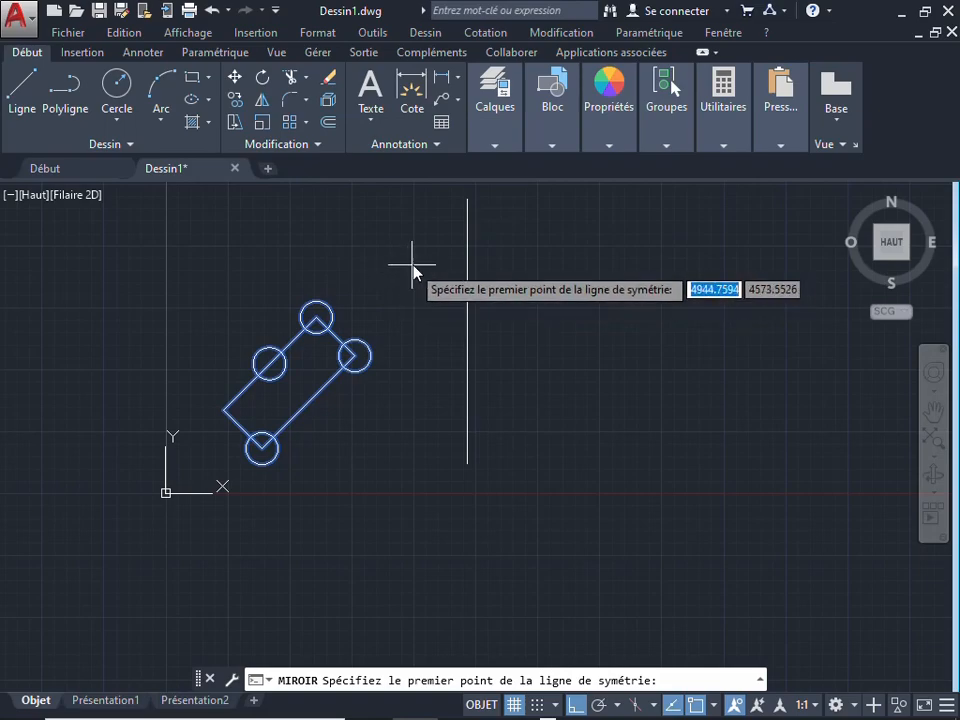
pyautogui.click(467, 200)
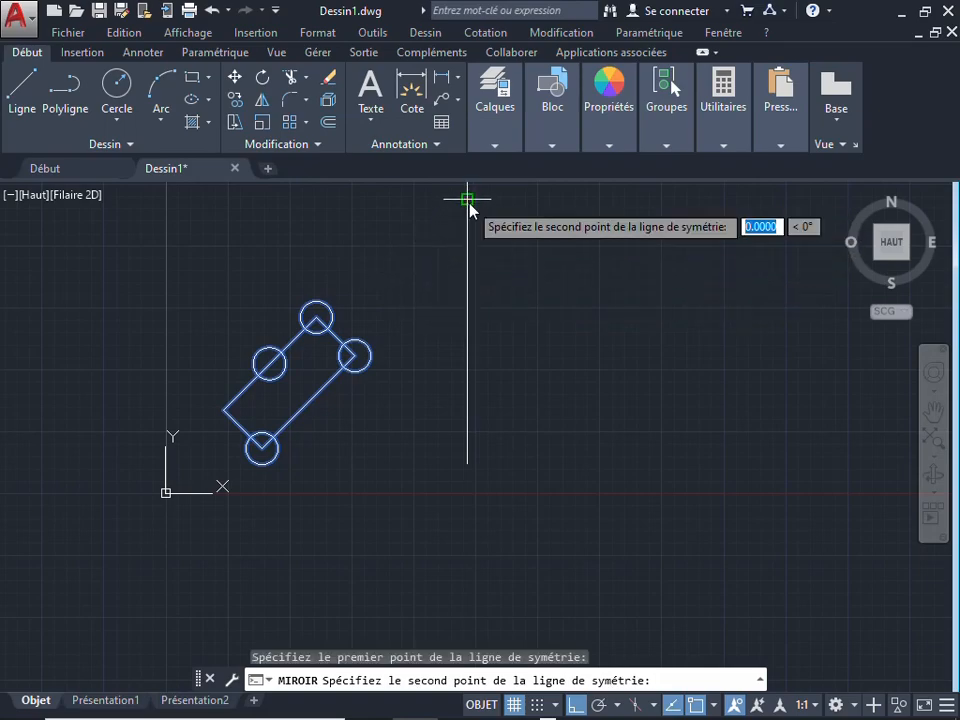
pyautogui.click(468, 466)
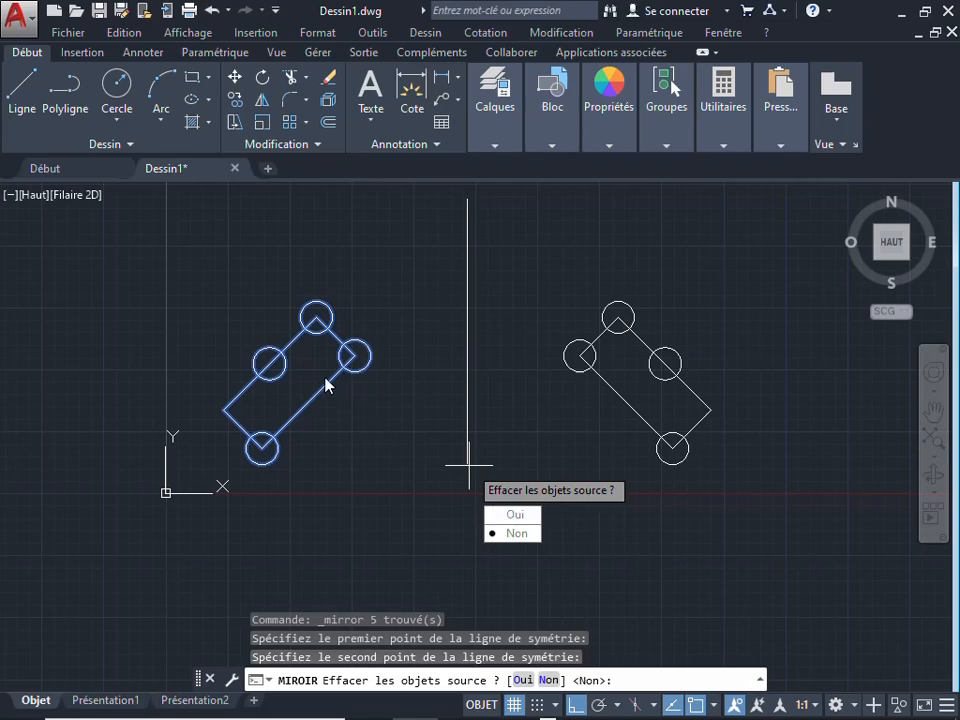
pyautogui.click(501, 535)
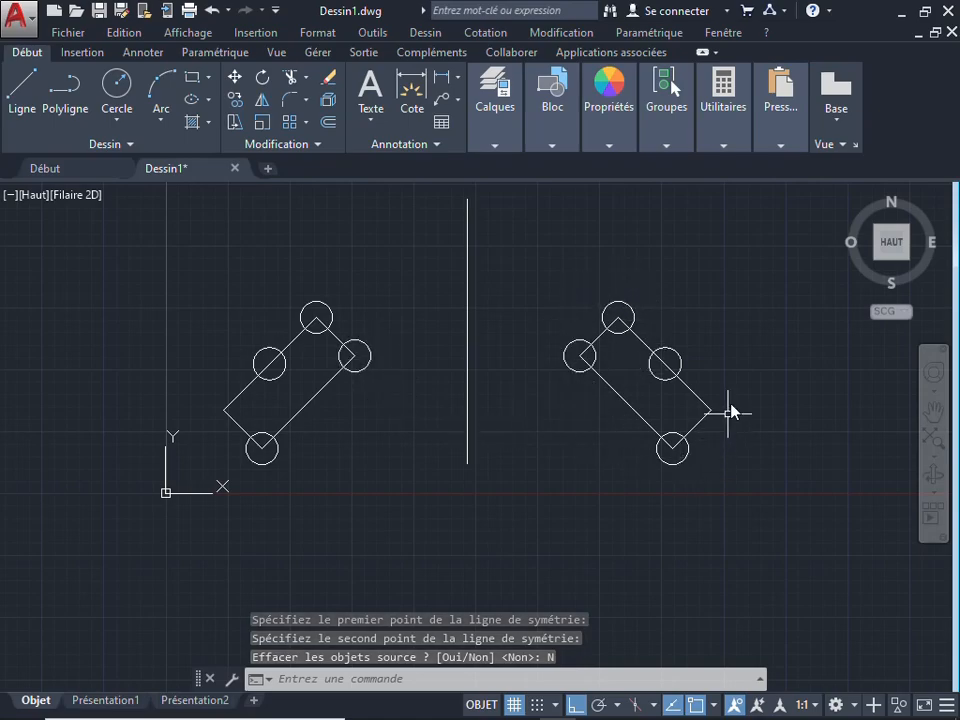
pyautogui.press('F8')
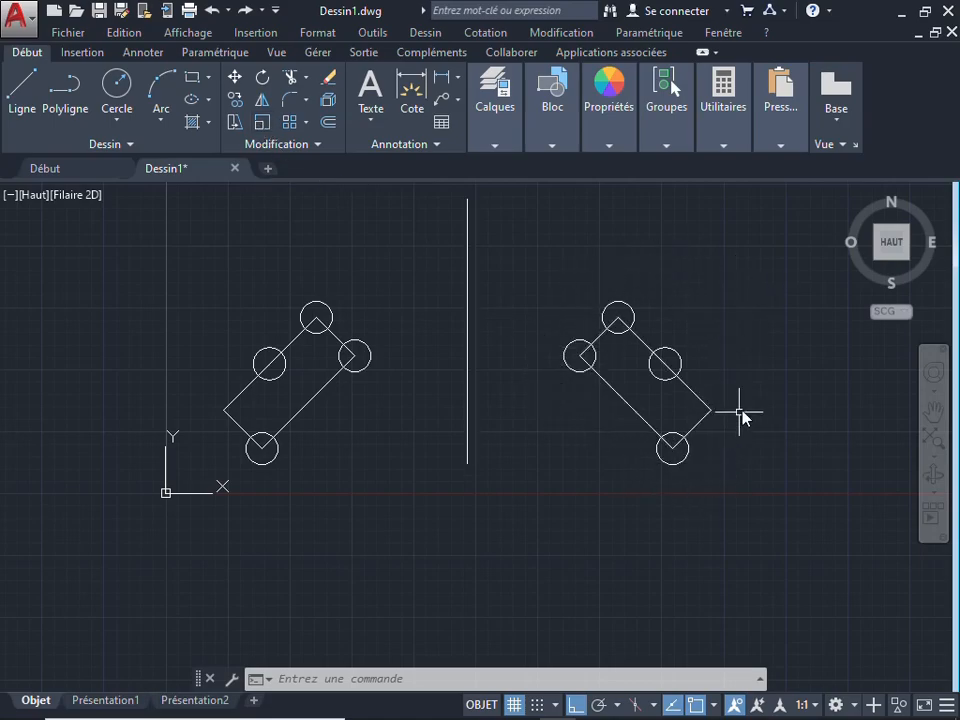
# Scale the mirrored rectangle and its circles by a factor of 1.5 from the centre of the lowest circle
pyautogui.click(749, 270)
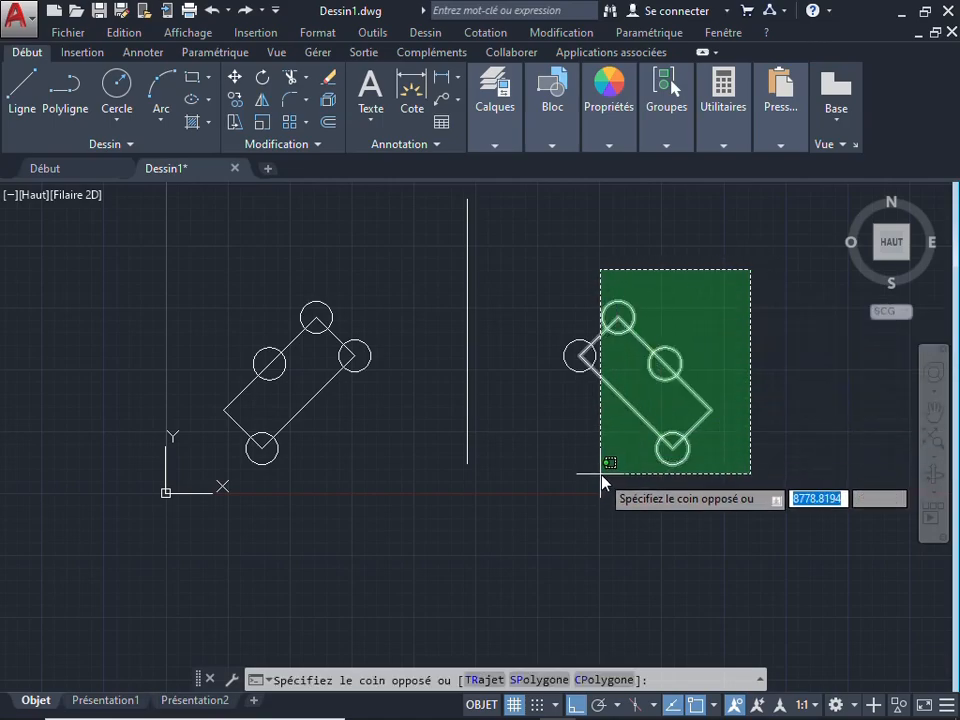
pyautogui.click(555, 485)
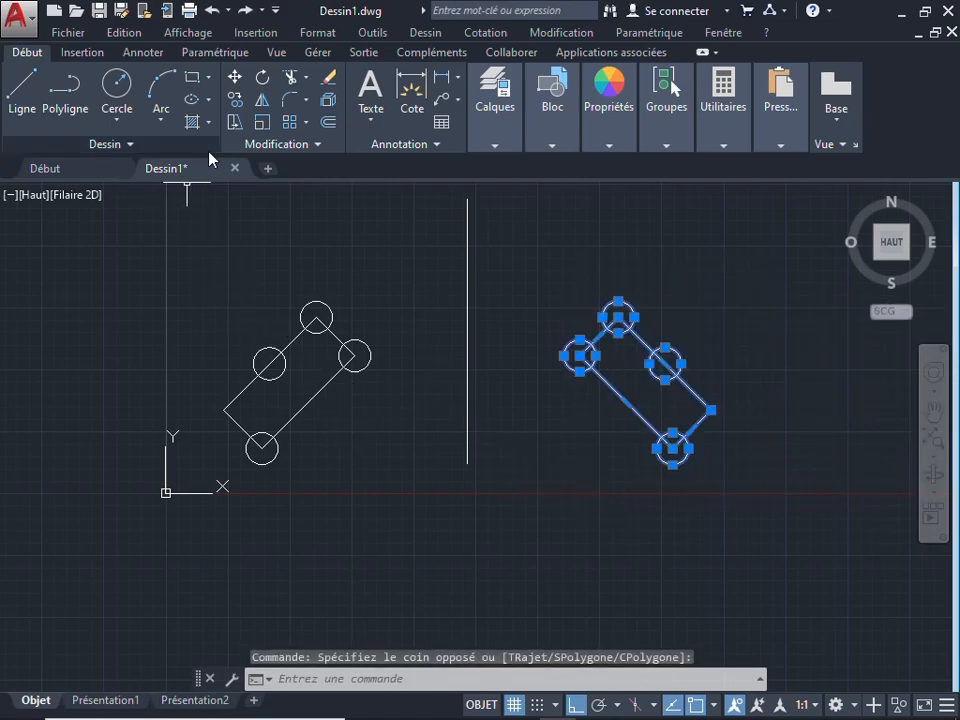
pyautogui.click(263, 124)
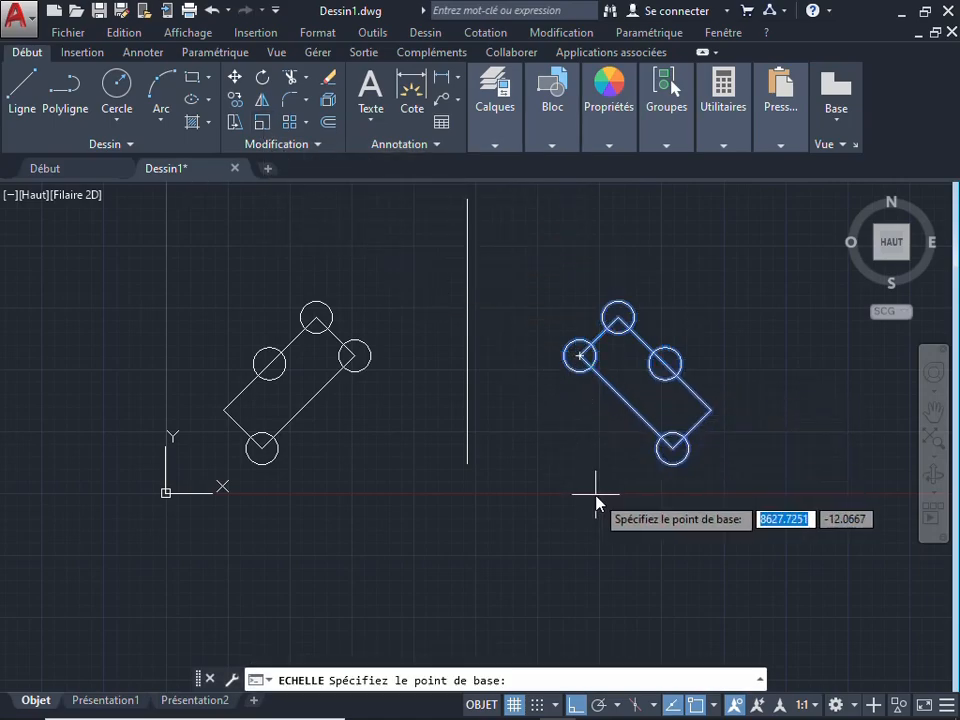
pyautogui.click(673, 451)
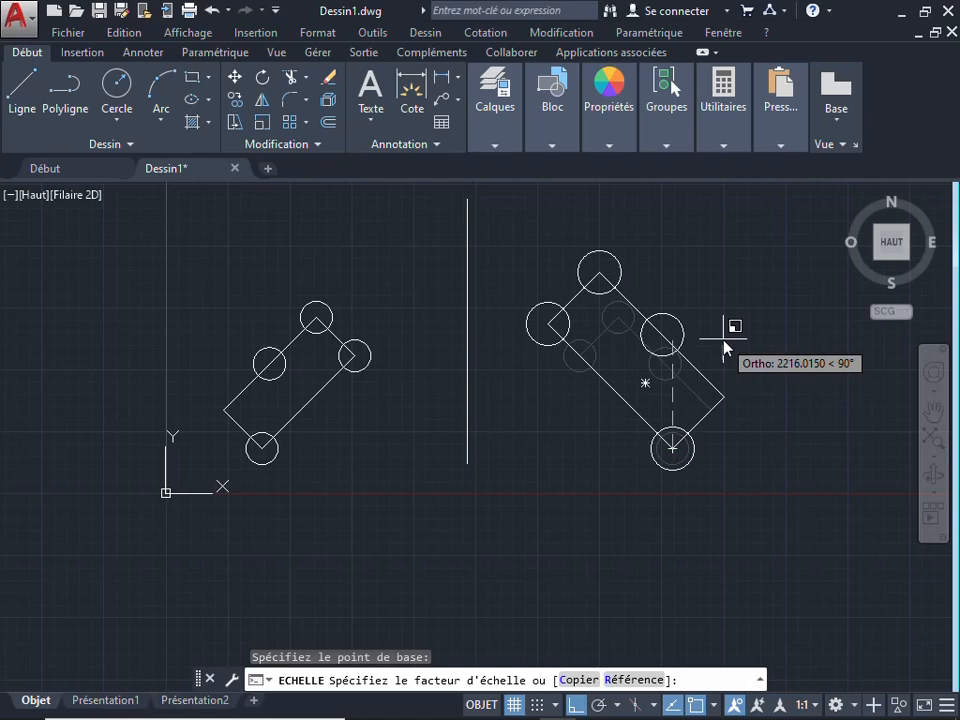
pyautogui.write('1.')
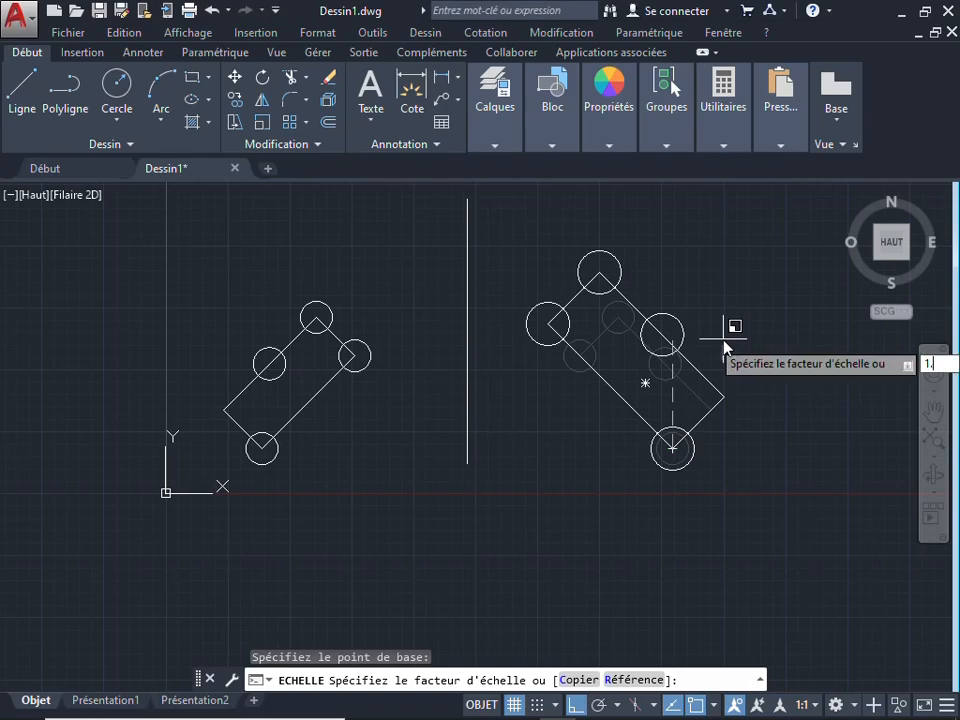
pyautogui.write('5')
pyautogui.press('Return')
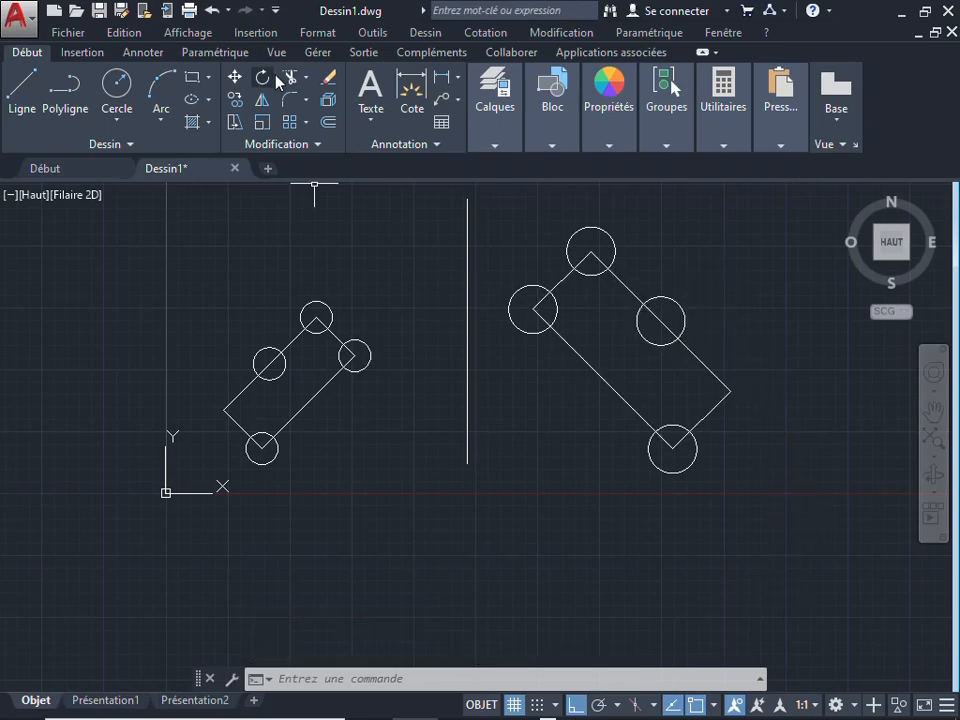
# Trim the arcs lying inside the enlarged rectangle from the top, left and upper-right edge circles, using all objects as cutting edges
pyautogui.click(304, 78)
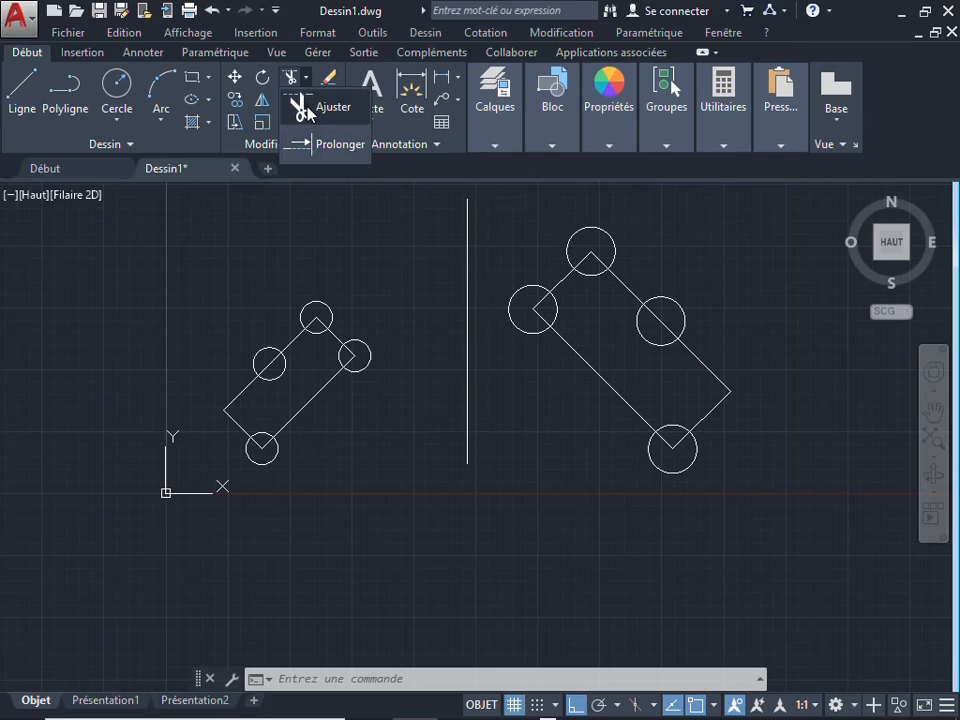
pyautogui.click(308, 110)
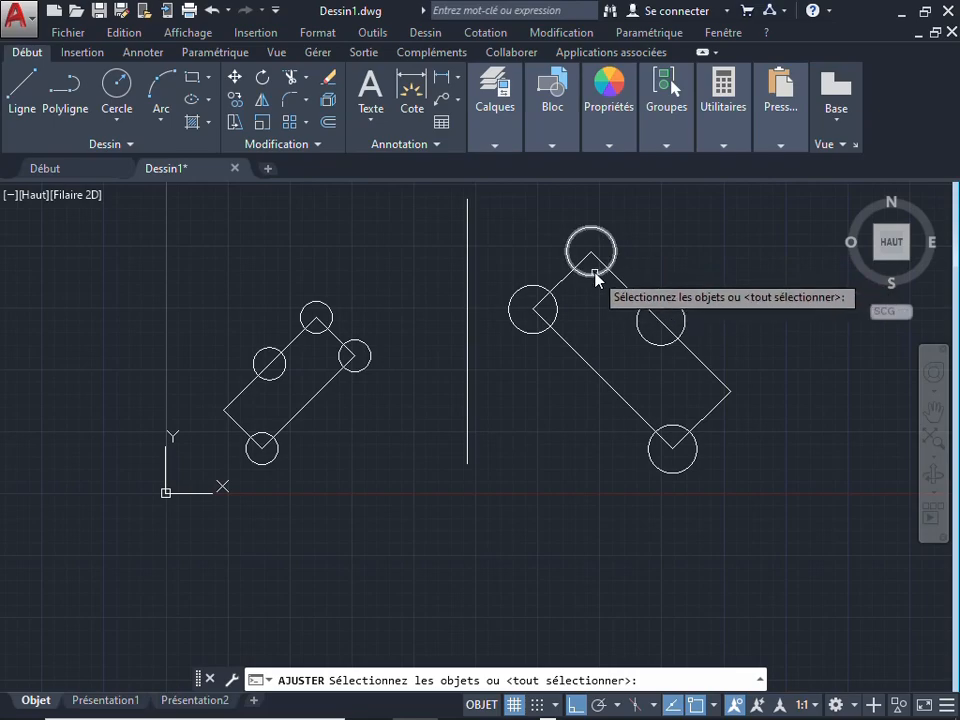
pyautogui.click(291, 79)
pyautogui.press('Return')
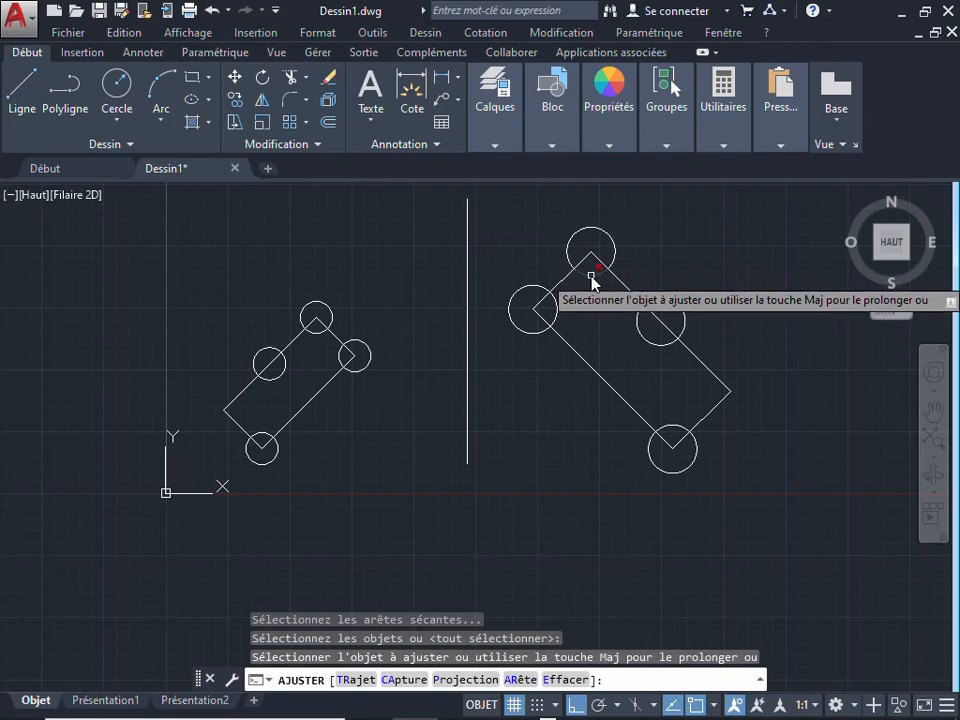
pyautogui.scroll(4, 591, 280)
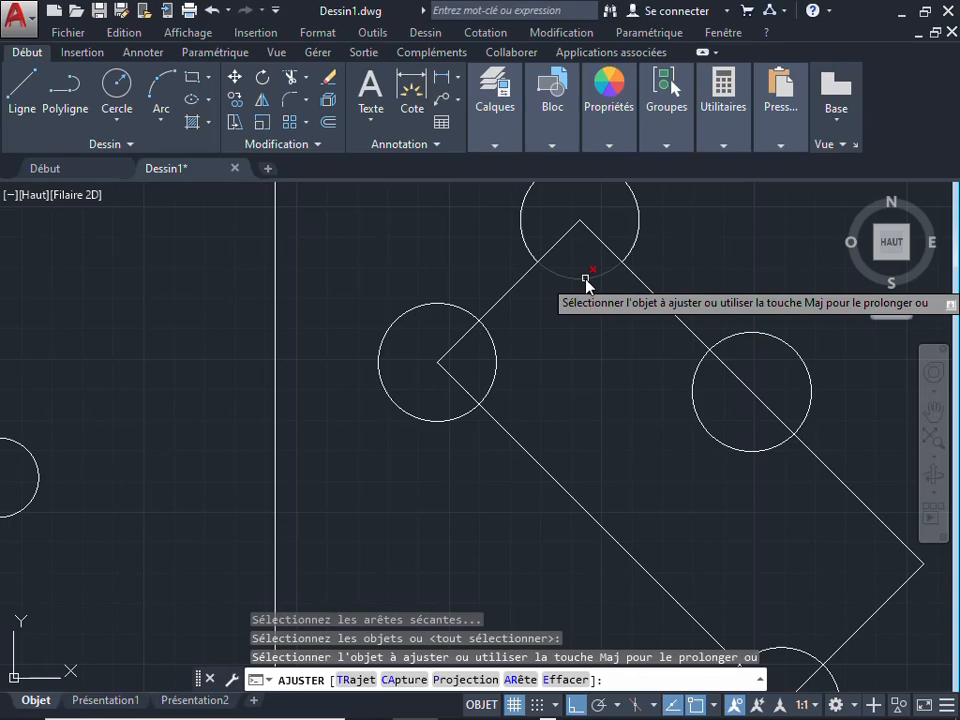
pyautogui.click(586, 280)
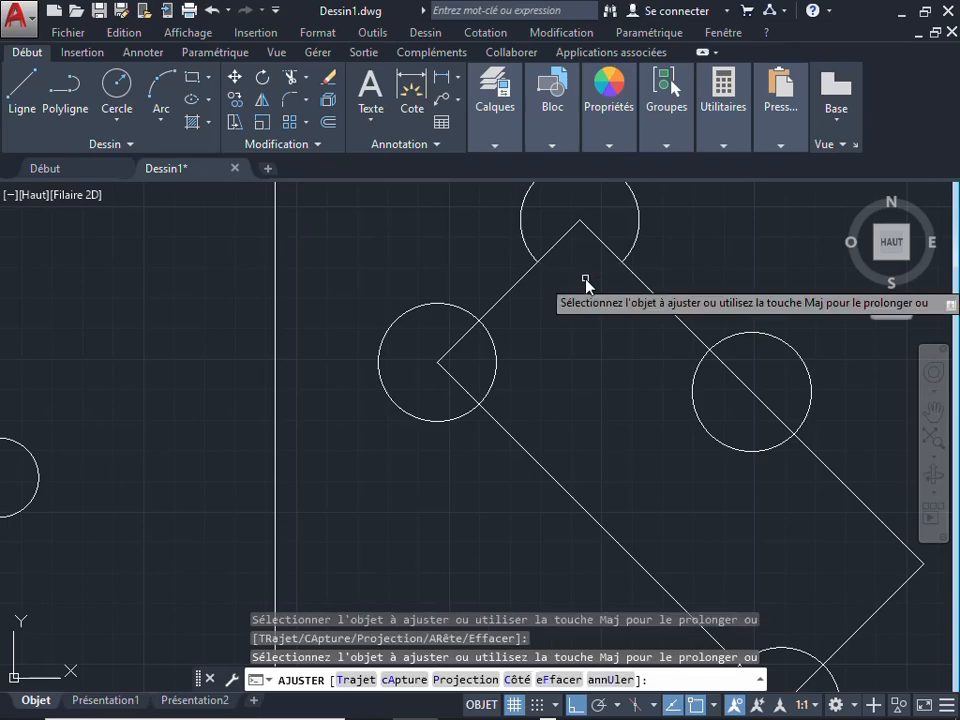
pyautogui.click(496, 366)
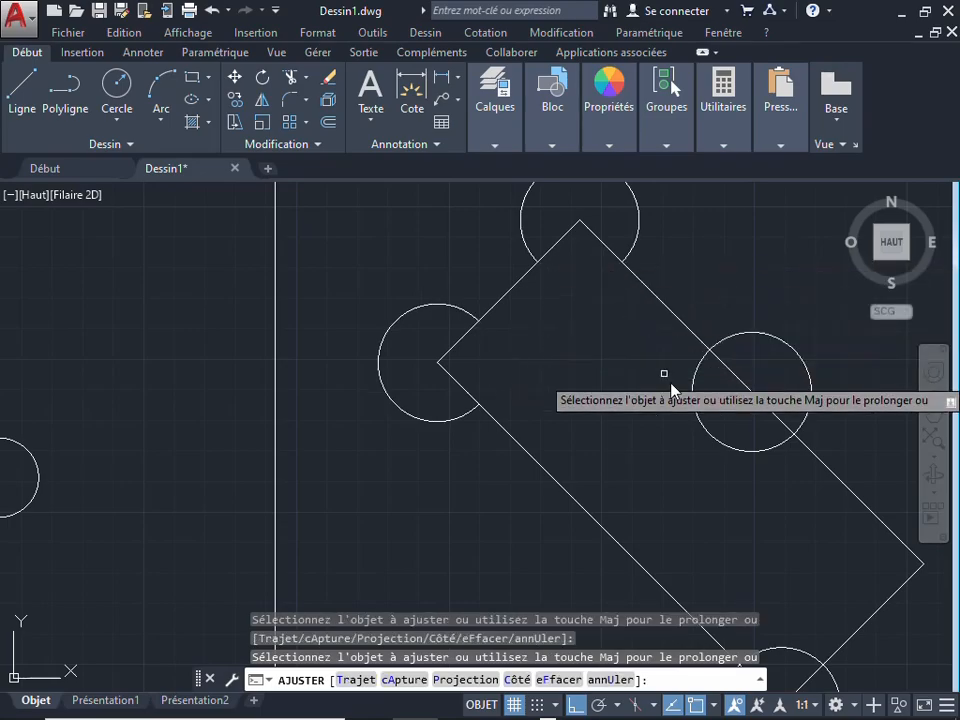
pyautogui.click(694, 392)
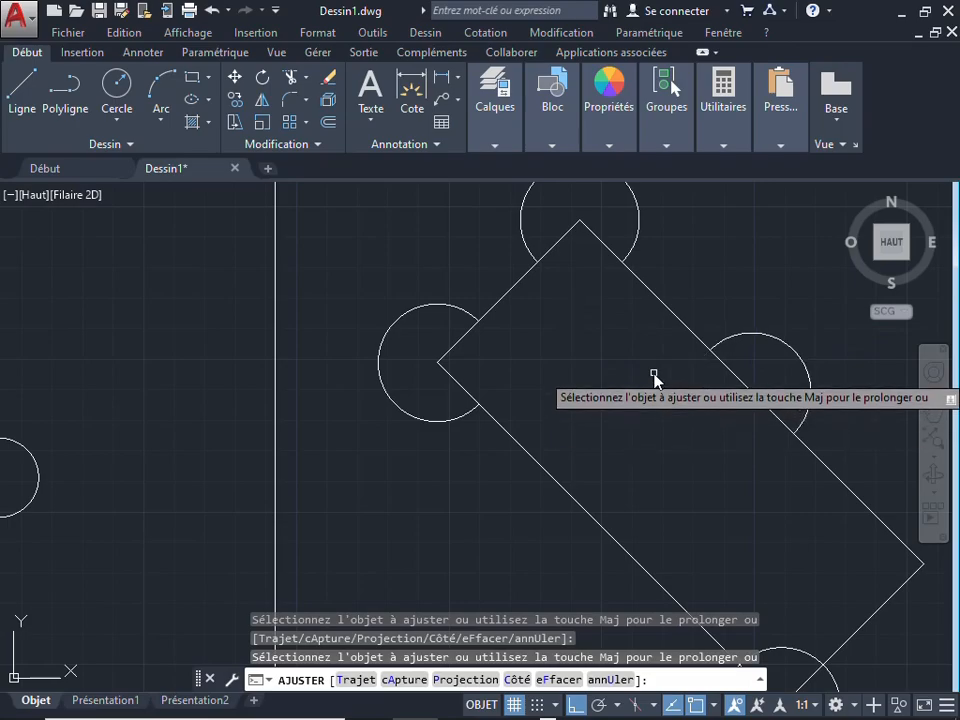
pyautogui.rightClick(654, 374)
pyautogui.click(677, 379)
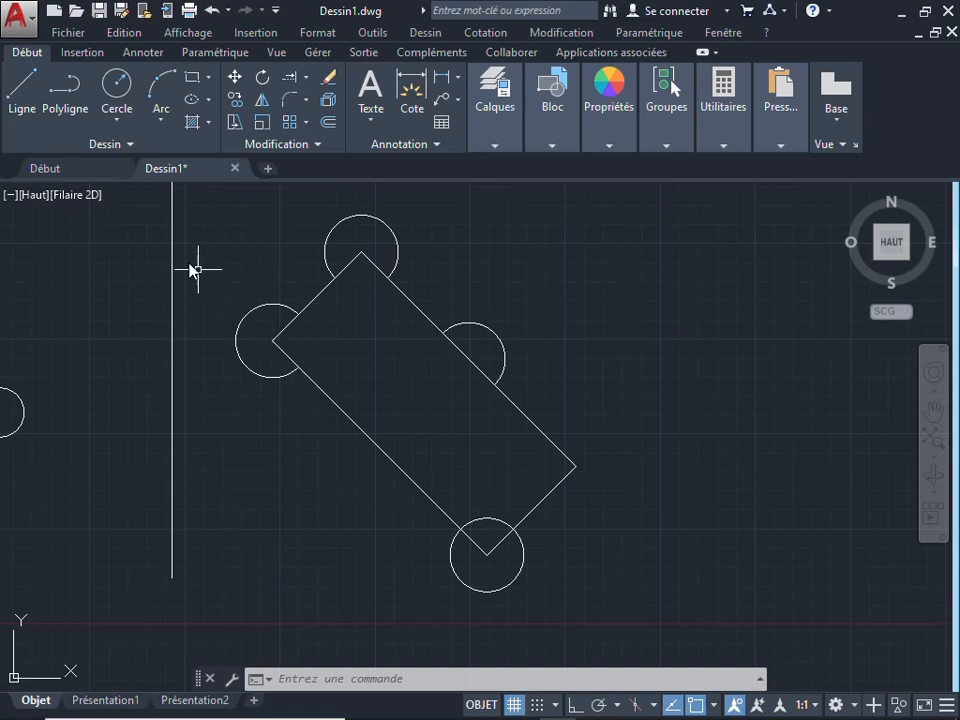
# Draw two separate oblique lines, one on each side of the vertical line, with their upper ends stopping short of it
pyautogui.click(25, 94)
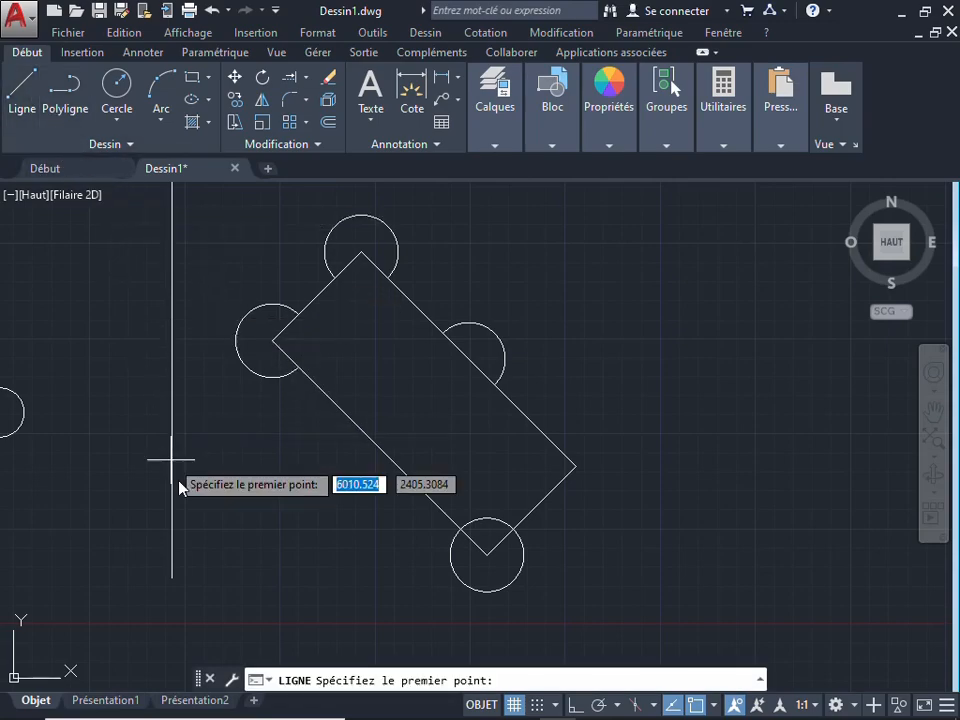
pyautogui.click(190, 443)
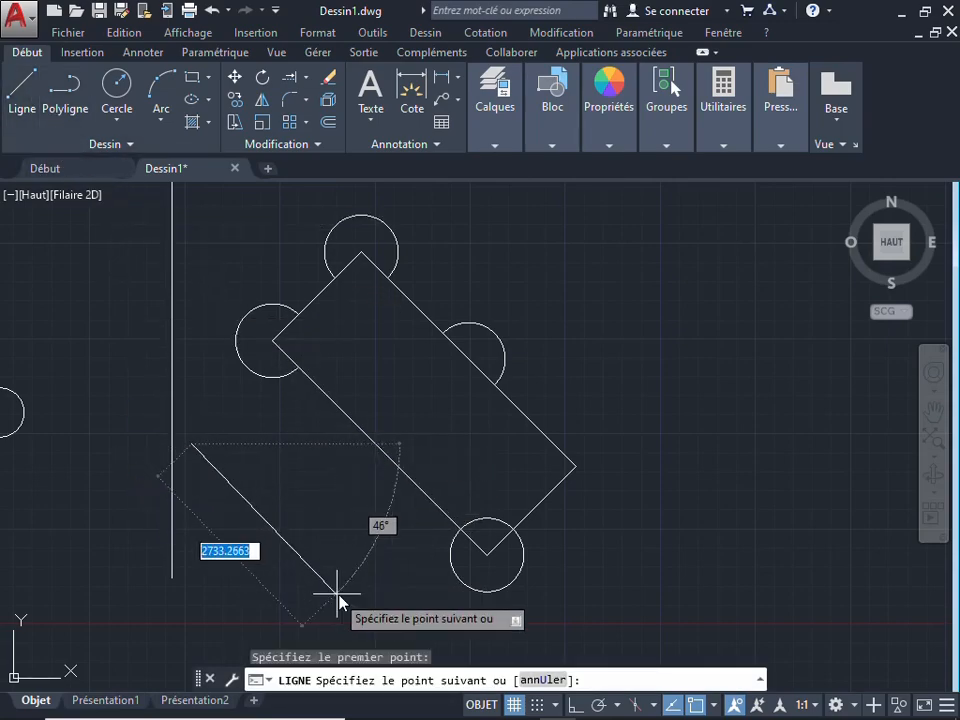
pyautogui.click(367, 618)
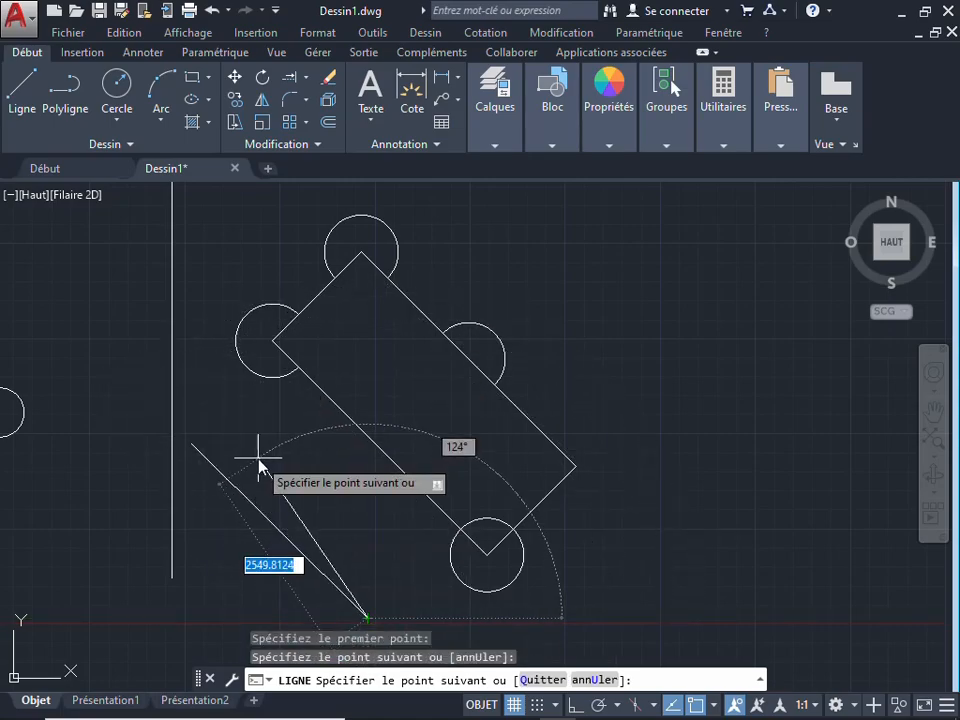
pyautogui.press('Escape')
pyautogui.press('Return')
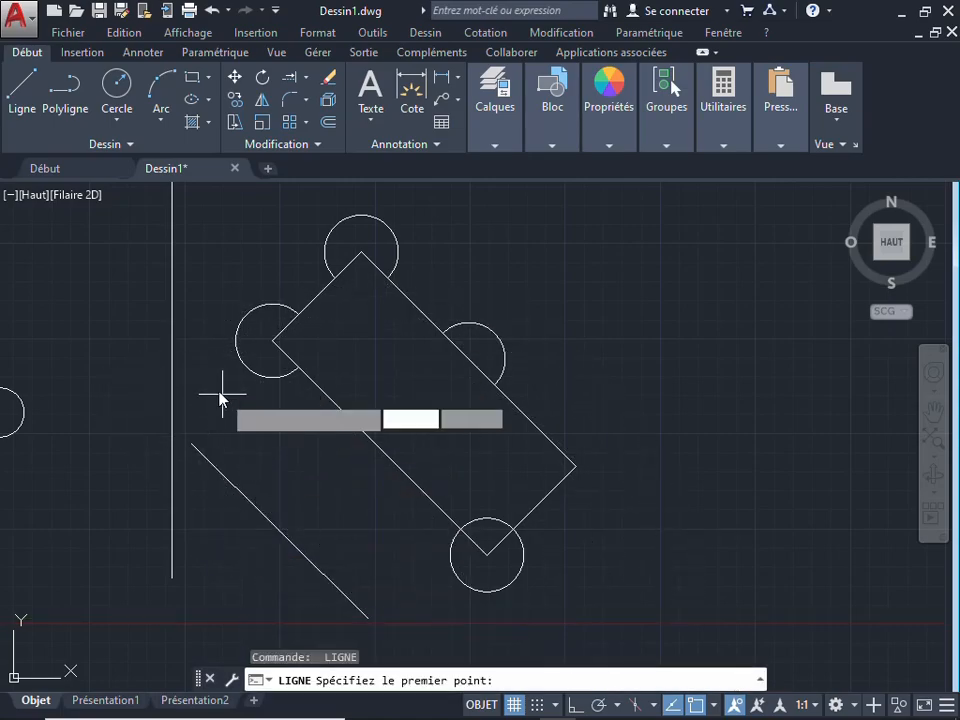
pyautogui.click(146, 388)
pyautogui.click(25, 551)
pyautogui.press('Return')
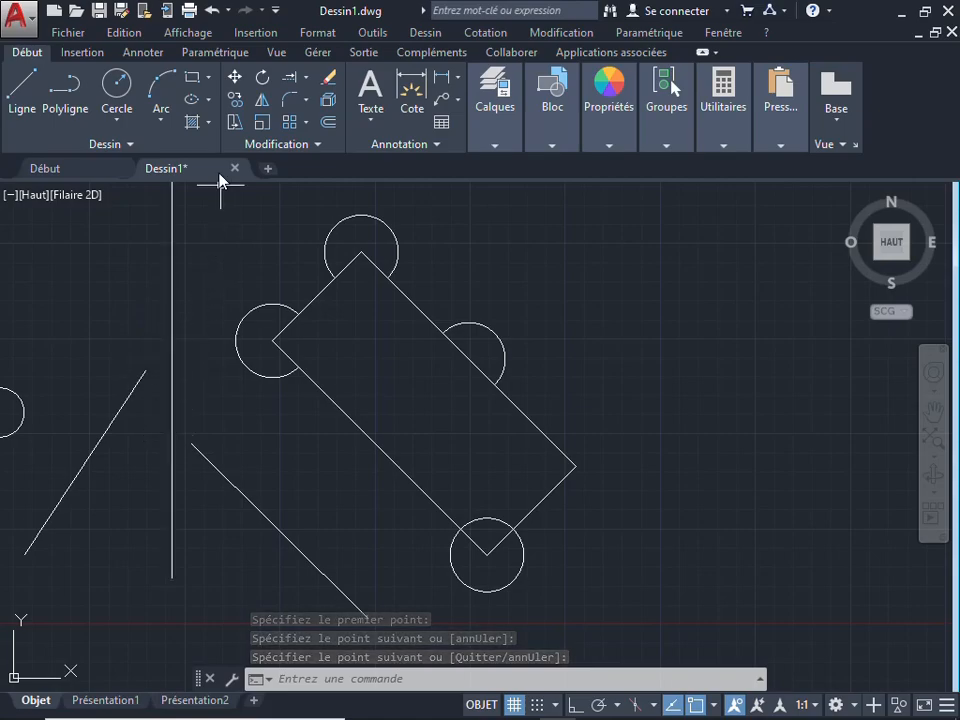
# Extend the upper ends of both oblique lines to the vertical line, using all objects as boundaries
pyautogui.click(292, 80)
pyautogui.press('Return')
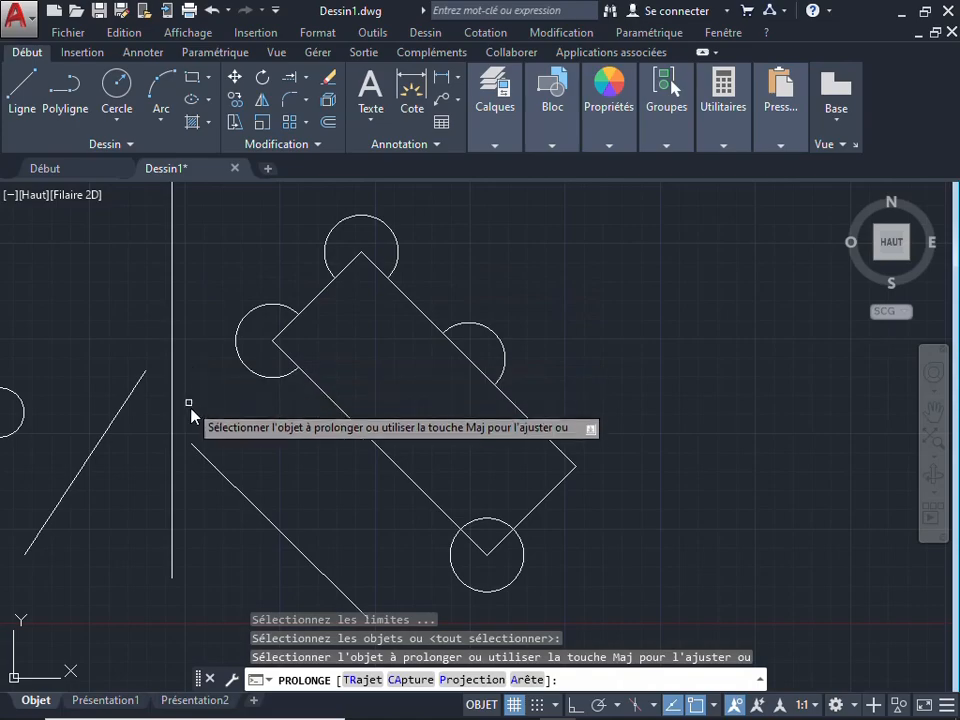
pyautogui.click(199, 458)
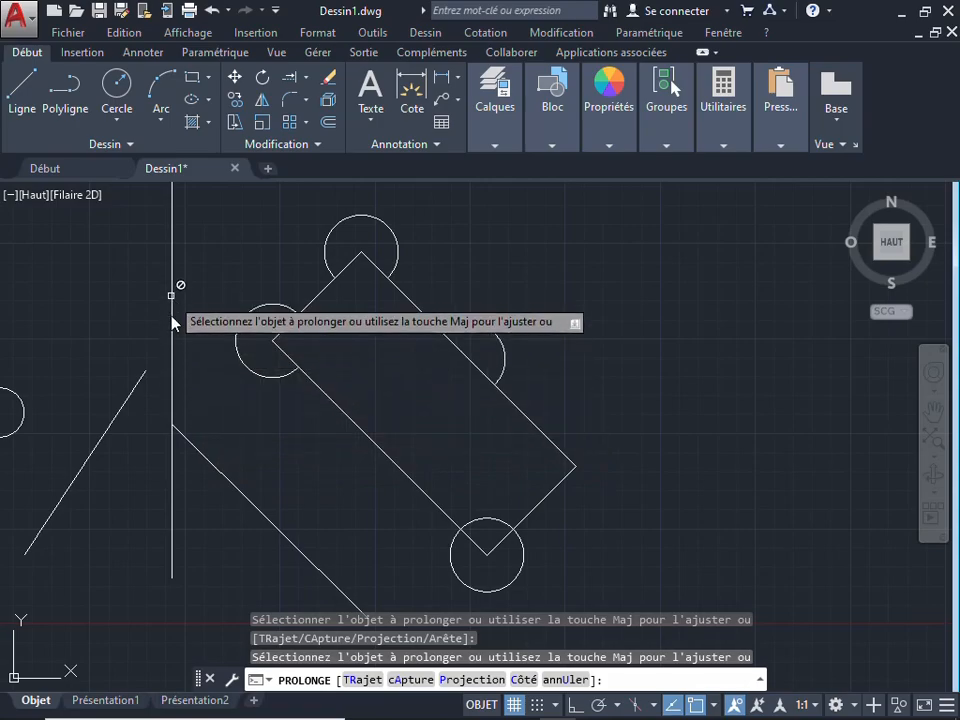
pyautogui.click(133, 399)
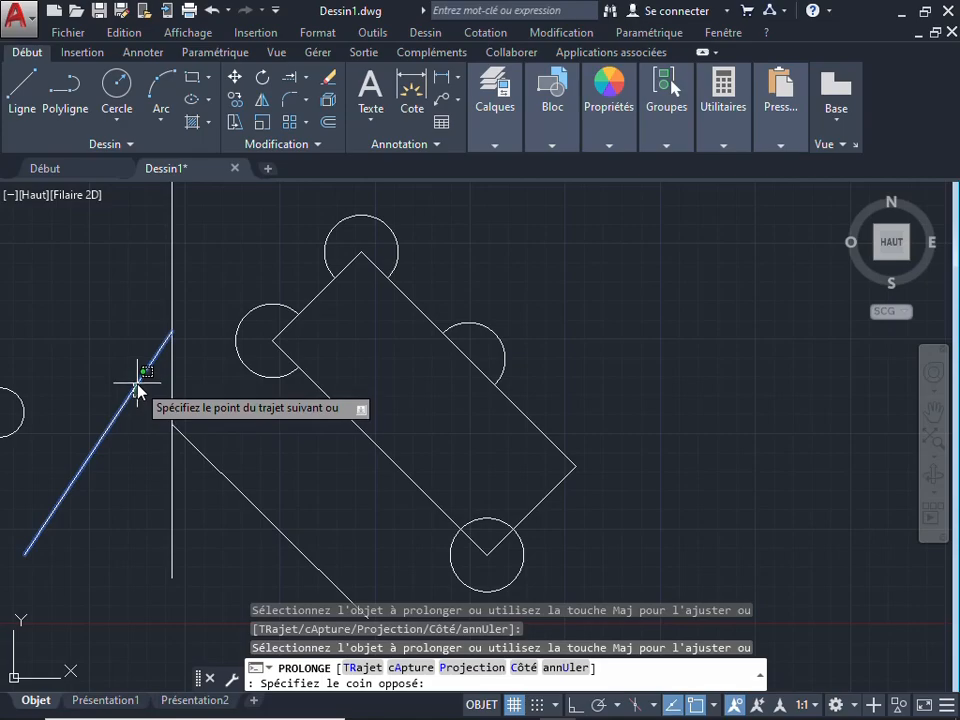
pyautogui.click(137, 384)
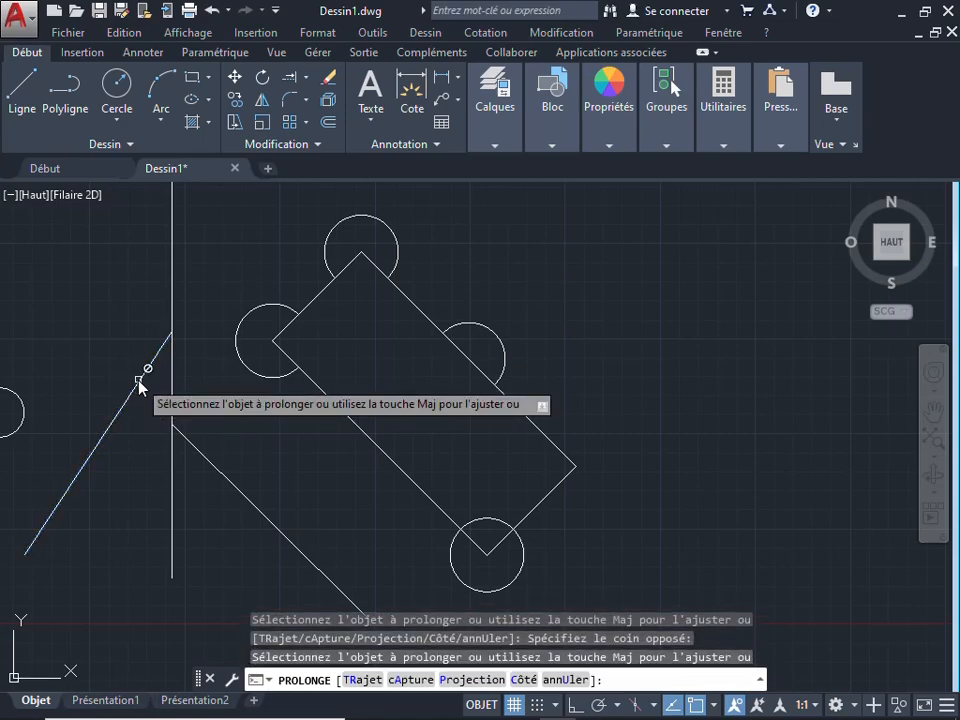